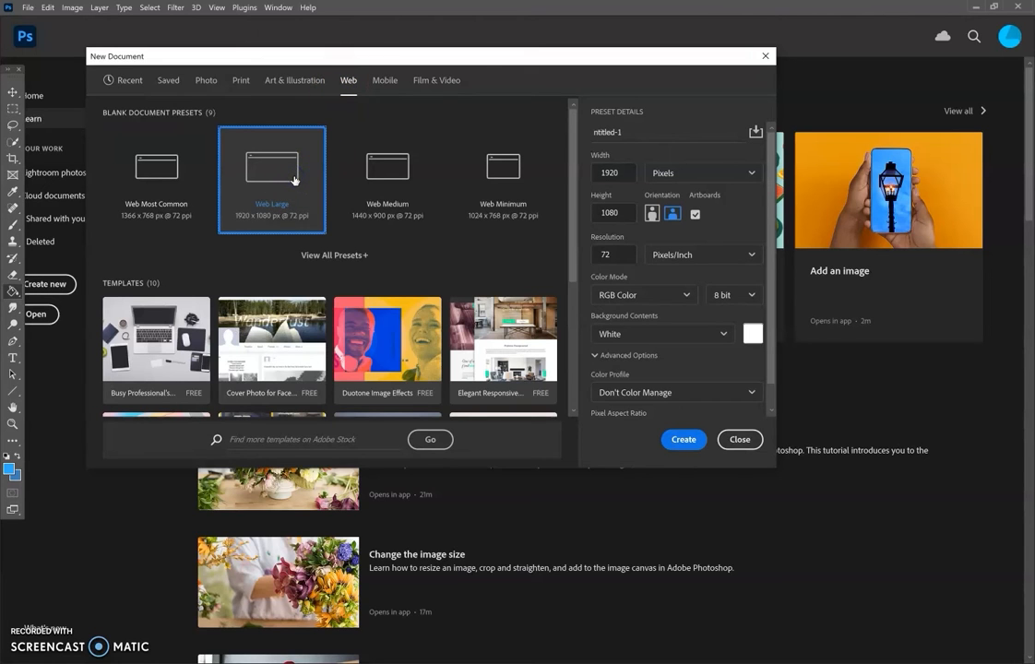
Create a 1920 x 1080 px web document with an artboard and lasso a wave-shaped splash outline across its middle.
{"action": "left_click", "coordinate": [683, 439]}
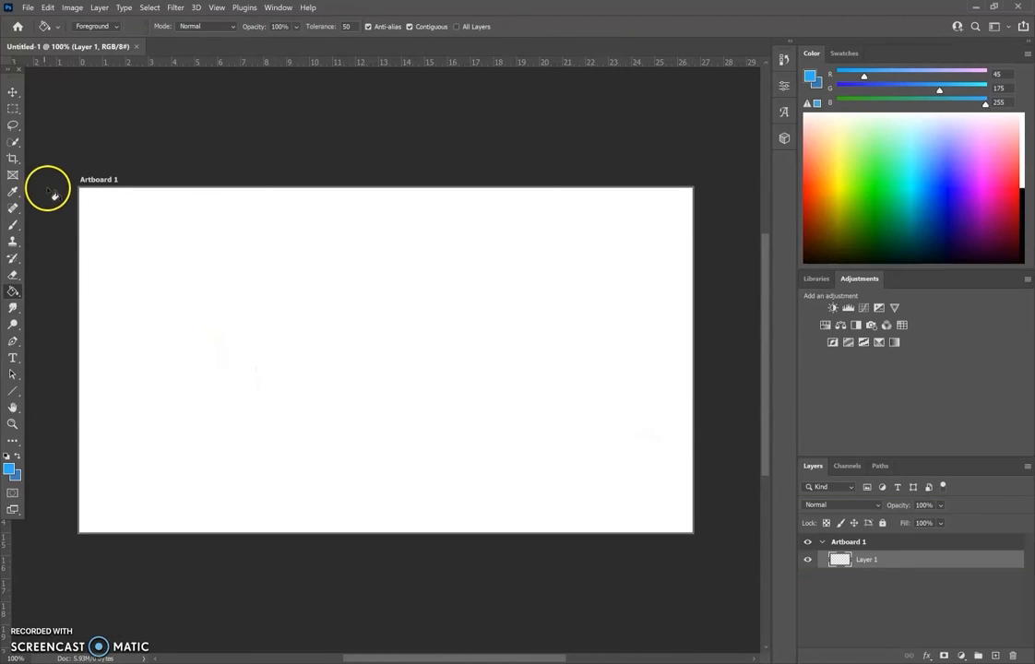
{"action": "left_click", "coordinate": [19, 127]}
{"action": "left_click", "coordinate": [19, 128]}
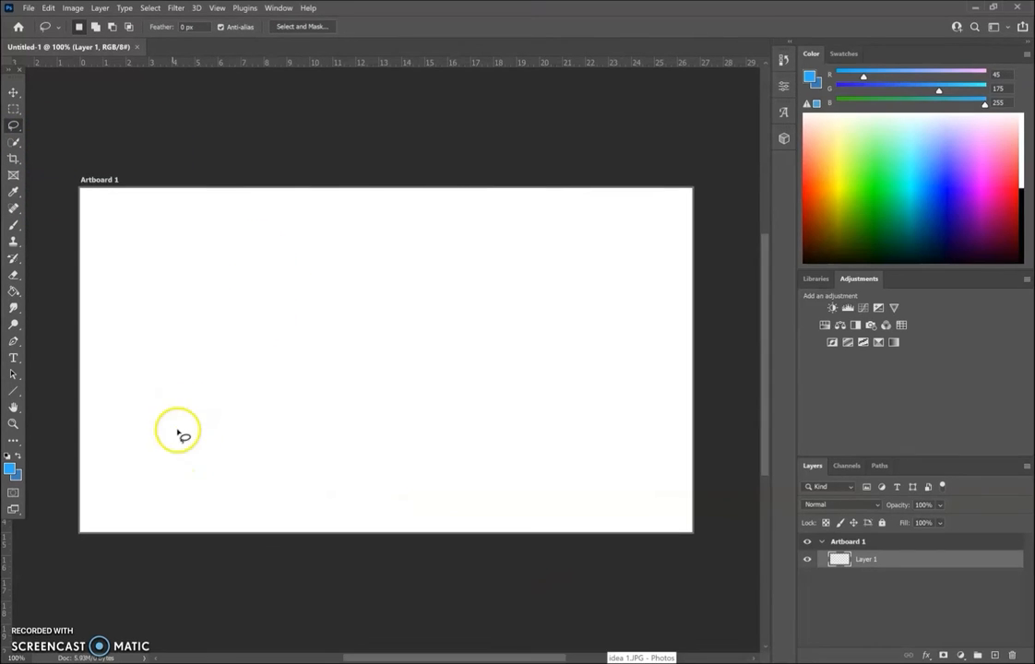
{"action": "left_click", "coordinate": [296, 355]}
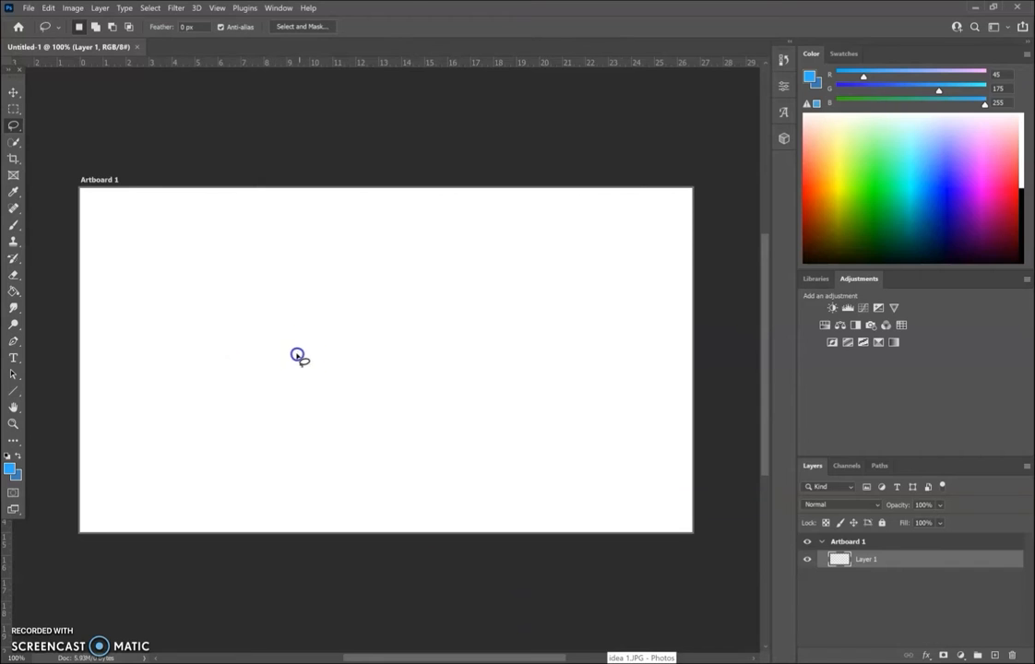
{"action": "mouse_move", "coordinate": [388, 353]}
{"action": "left_mouse_down"}
{"action": "mouse_move", "coordinate": [466, 323]}
{"action": "mouse_move", "coordinate": [513, 340]}
{"action": "left_mouse_up"}
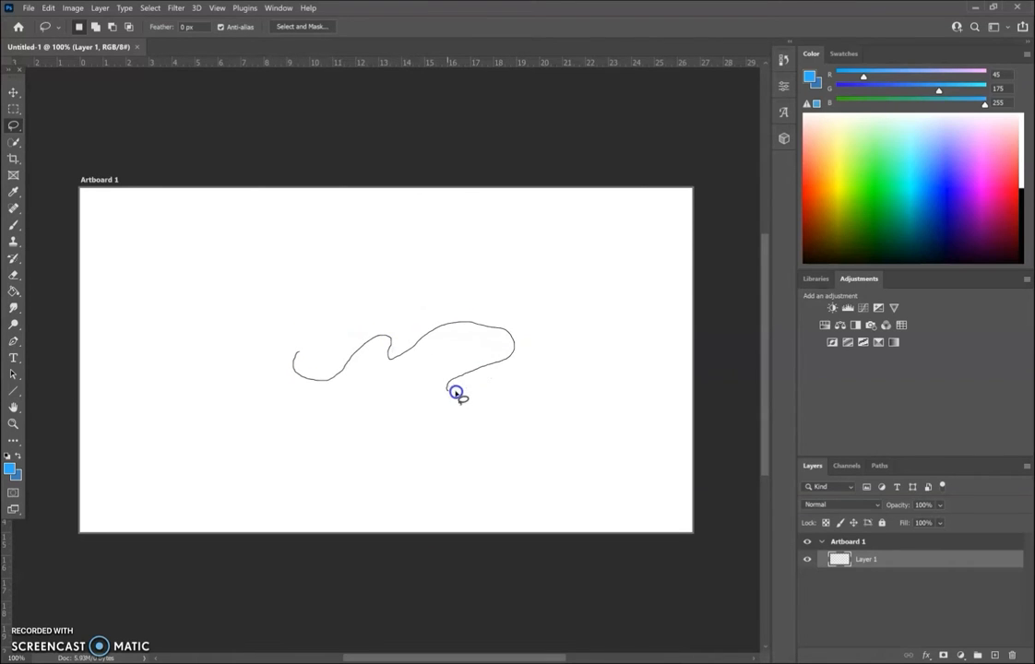
{"action": "mouse_move", "coordinate": [280, 426]}
{"action": "left_mouse_down"}
{"action": "mouse_move", "coordinate": [252, 389]}
{"action": "mouse_move", "coordinate": [267, 340]}
{"action": "mouse_move", "coordinate": [315, 344]}
{"action": "left_mouse_up"}
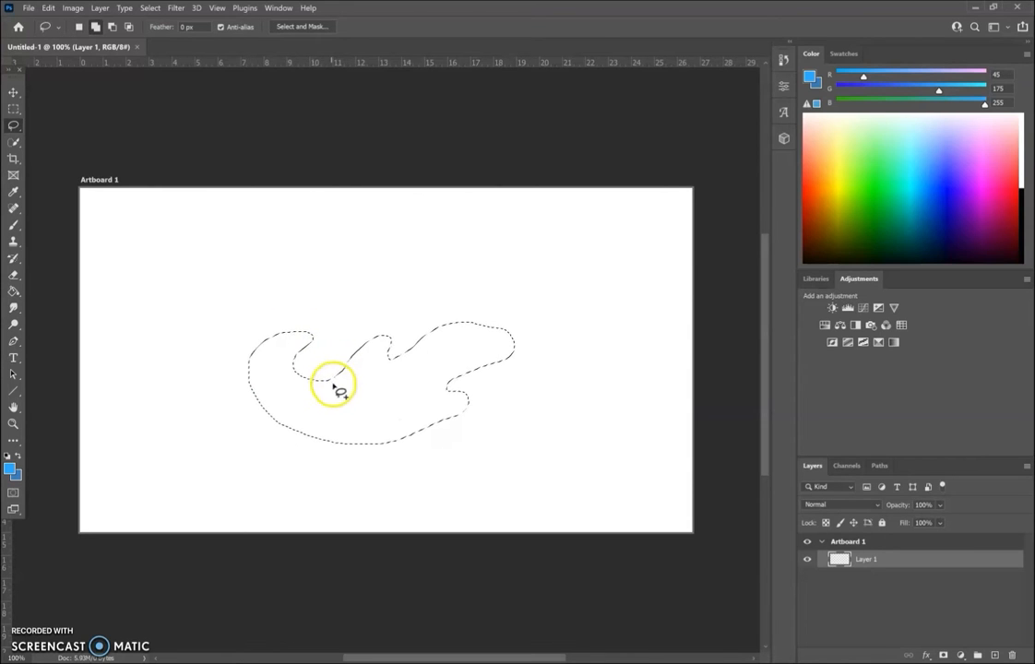
Add two small droplets to the lasso selection, one beside the middle crest and one beside the right-hand notch.
{"action": "left_click_drag", "start_coordinate": [466, 397], "coordinate": [476, 384]}
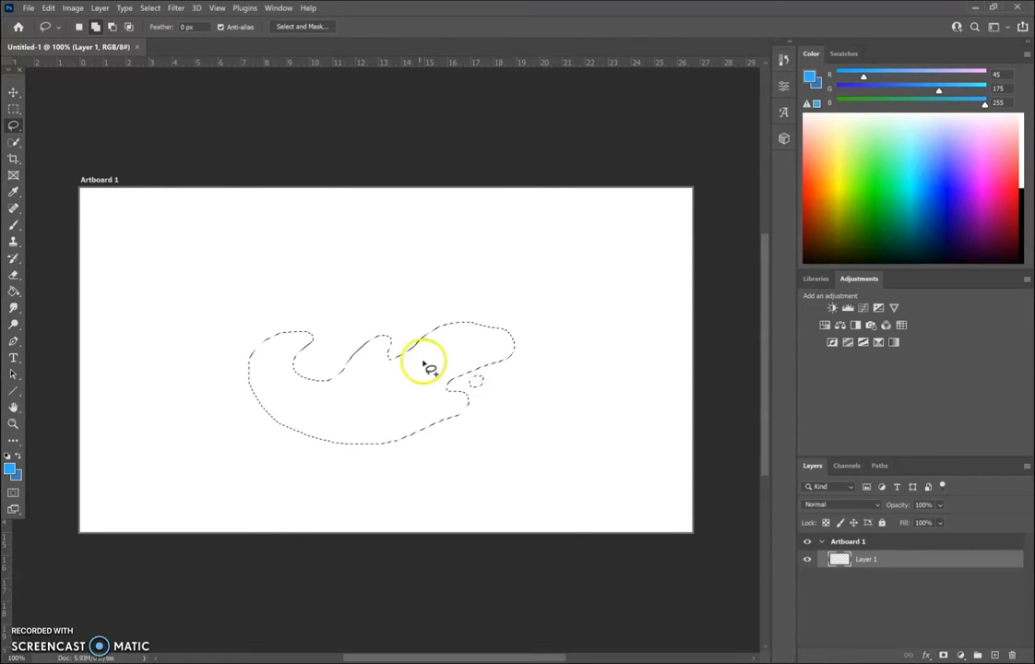
{"action": "left_click_drag", "start_coordinate": [406, 347], "coordinate": [407, 344]}
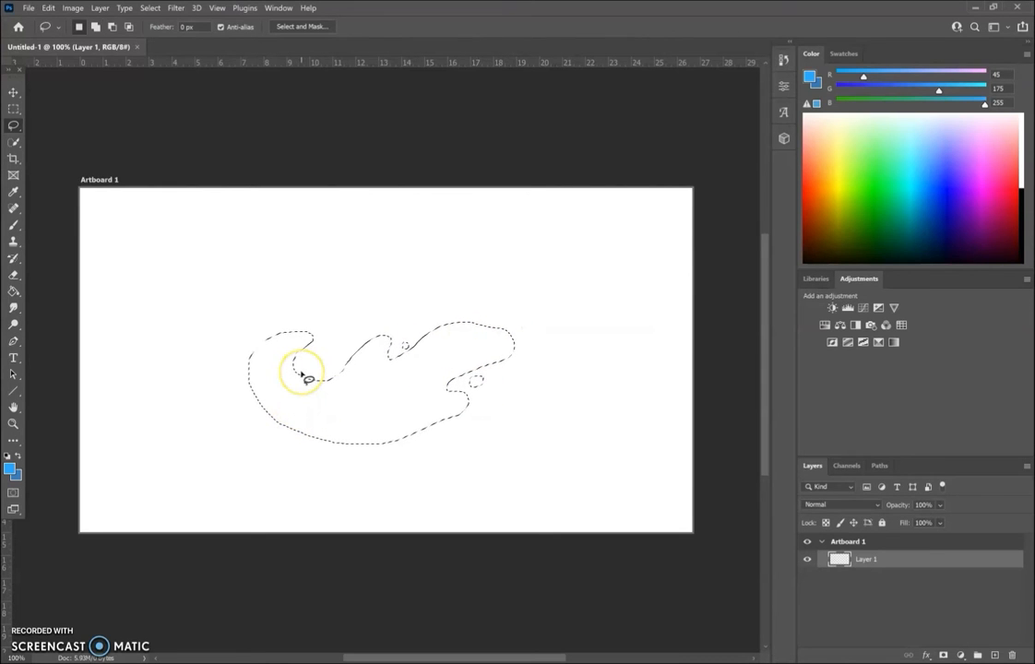
{"action": "mouse_move", "coordinate": [316, 344]}
{"action": "left_mouse_down"}
{"action": "mouse_move", "coordinate": [305, 380]}
{"action": "mouse_move", "coordinate": [367, 351]}
{"action": "left_mouse_up"}
{"action": "left_click_drag", "start_coordinate": [323, 402], "coordinate": [319, 403]}
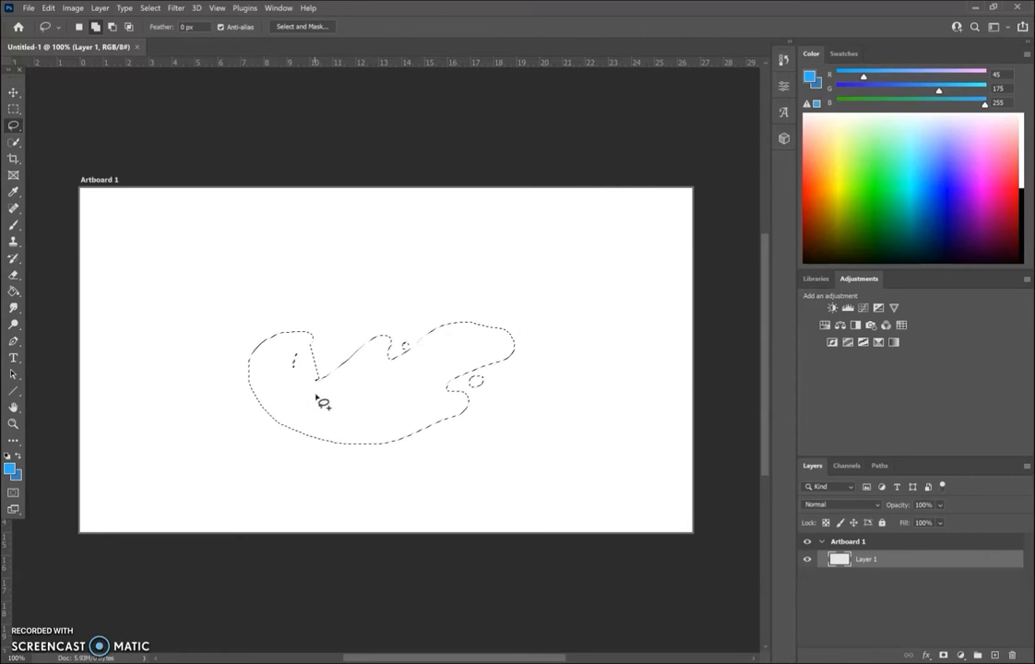
{"action": "key", "text": "ctrl+z"}
Add a curved strip to the selection along the inner edge of the wave's left curl.
{"action": "left_click_drag", "start_coordinate": [300, 344], "coordinate": [299, 341]}
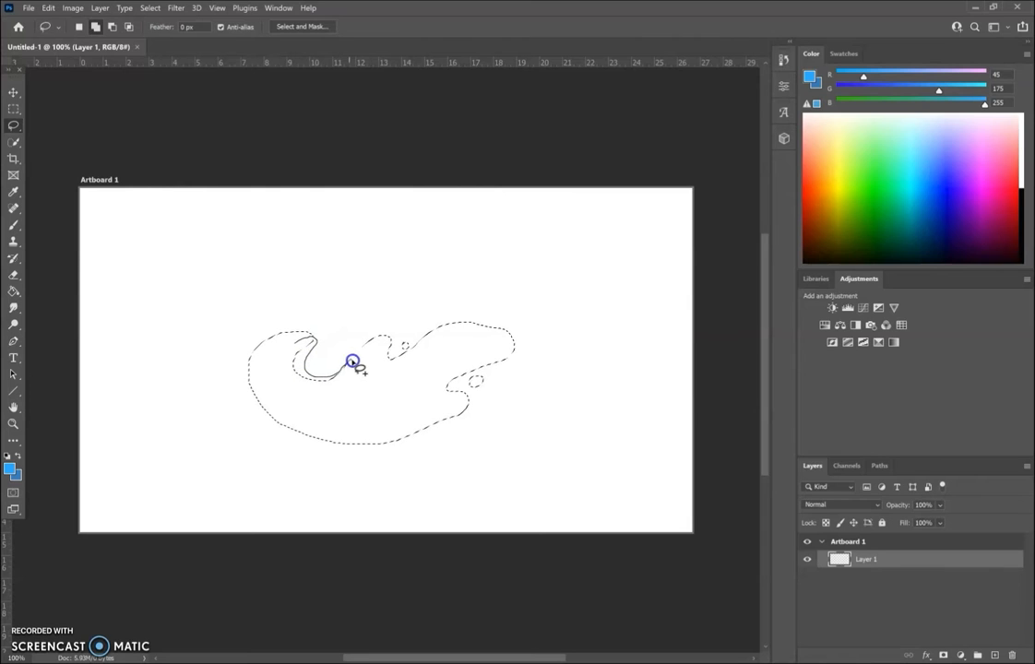
{"action": "left_click_drag", "start_coordinate": [288, 395], "coordinate": [273, 362]}
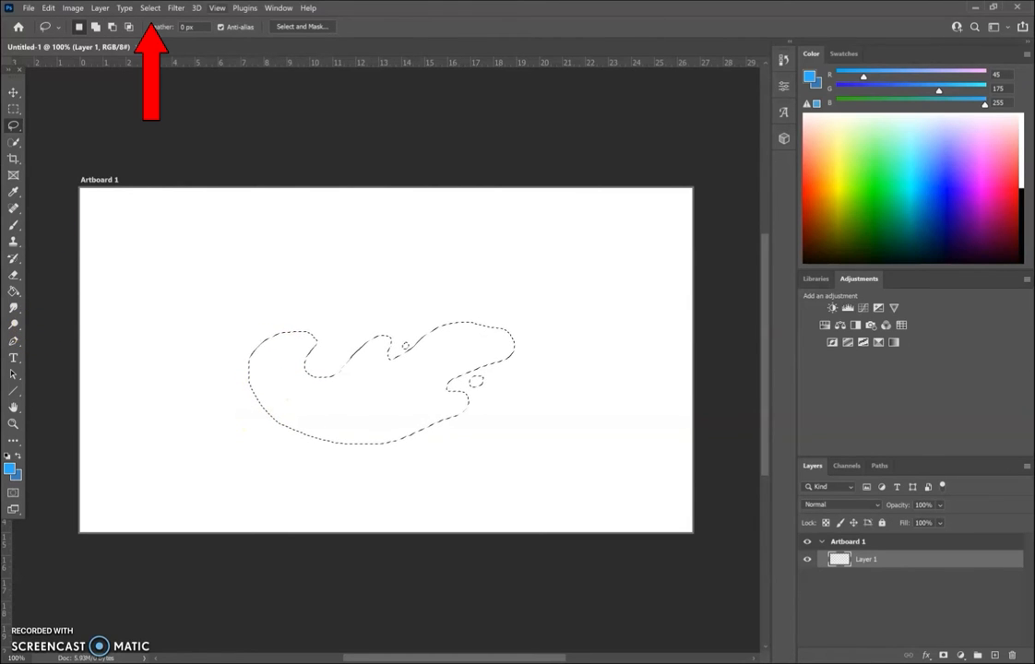
Smooth the splash selection with a sample radius of 10 pixels.
{"action": "left_click", "coordinate": [150, 8]}
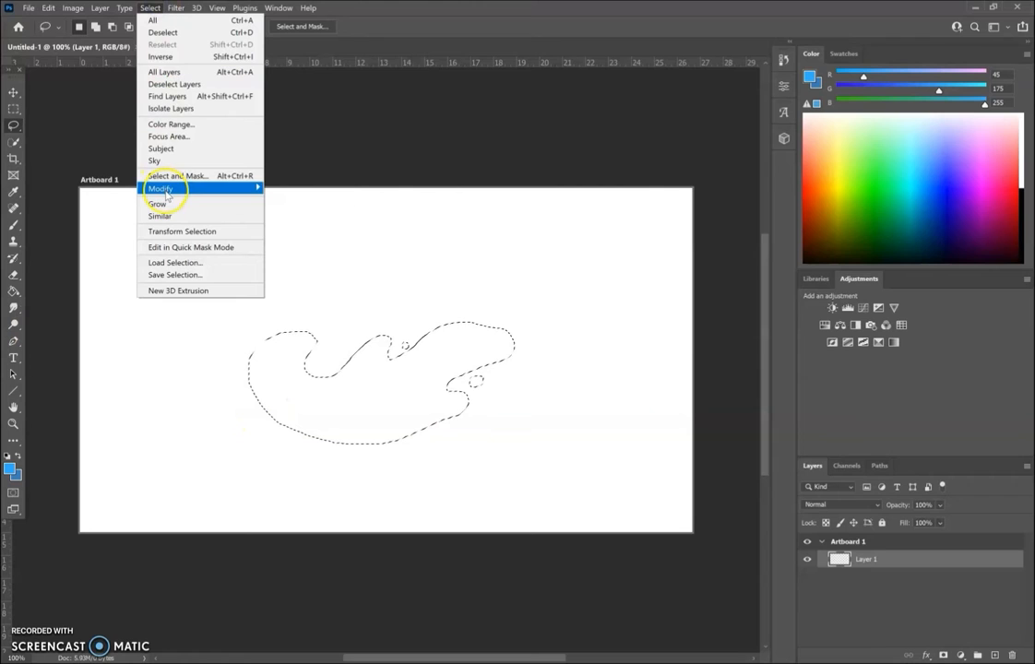
{"action": "mouse_move", "coordinate": [167, 195]}
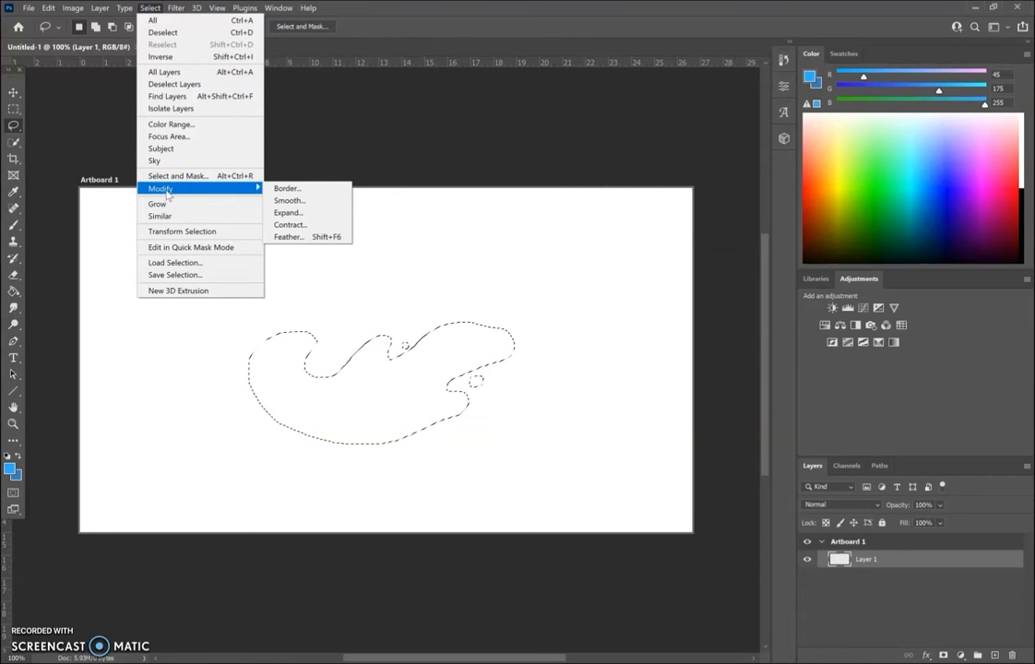
{"action": "left_click", "coordinate": [304, 200]}
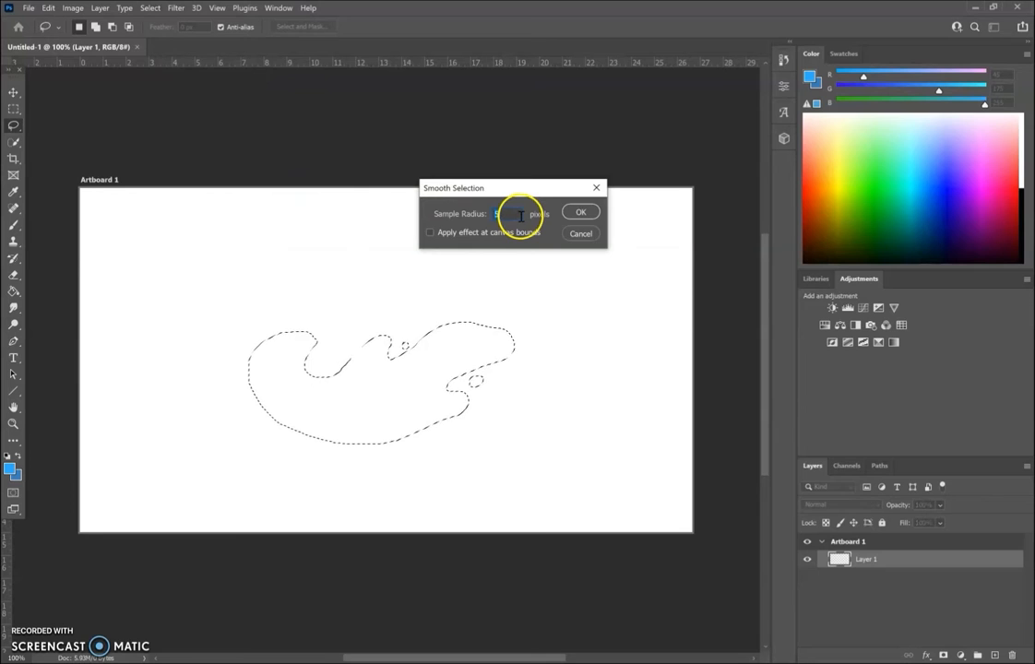
{"action": "type", "text": "10"}
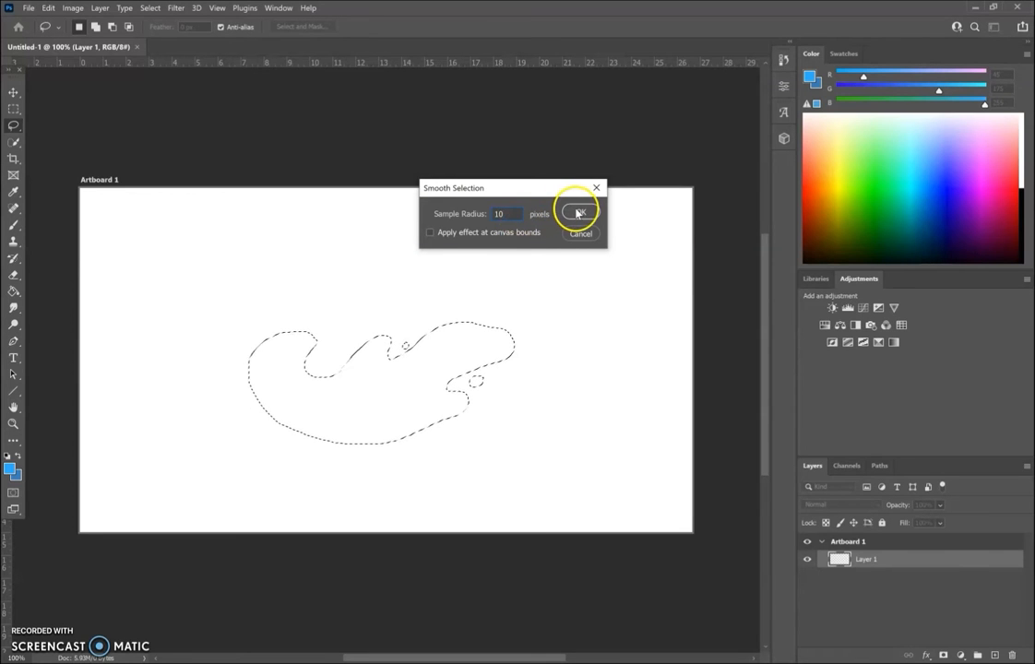
{"action": "left_click", "coordinate": [578, 213]}
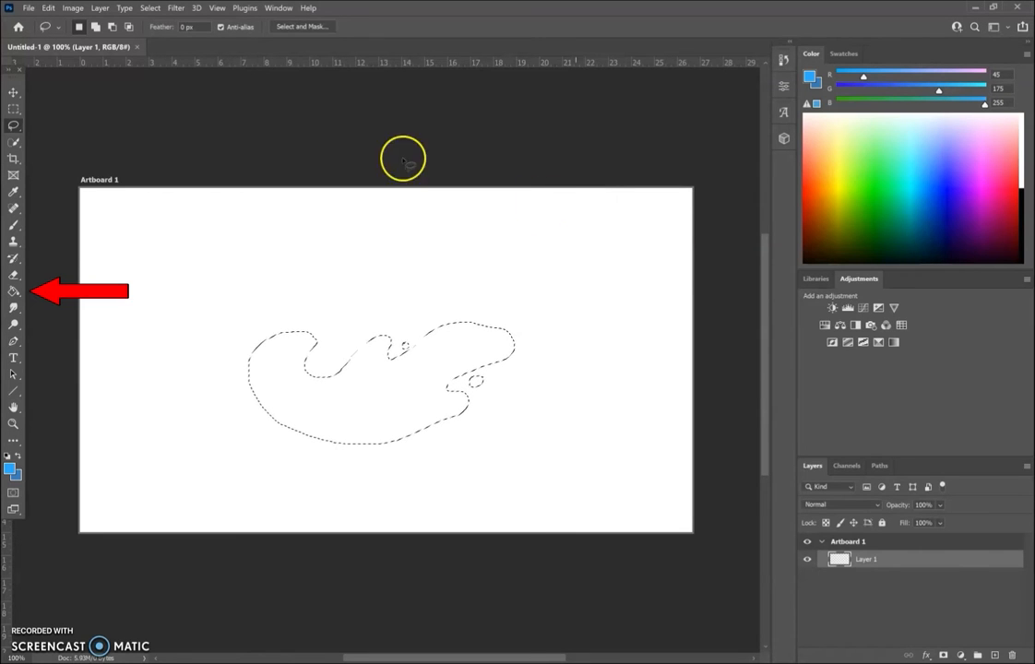
Fill the selected splash and droplets with the blue foreground color using the Paint Bucket, and deselect.
{"action": "left_click", "coordinate": [14, 291]}
{"action": "left_click", "coordinate": [279, 376]}
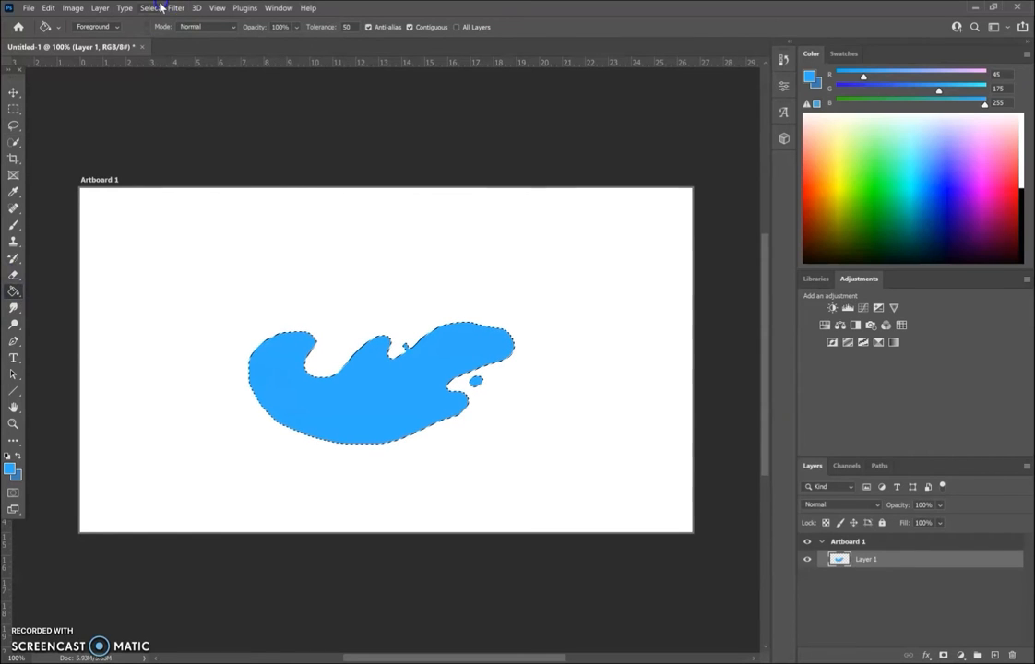
{"action": "key", "text": "l"}
{"action": "left_click", "coordinate": [422, 548]}
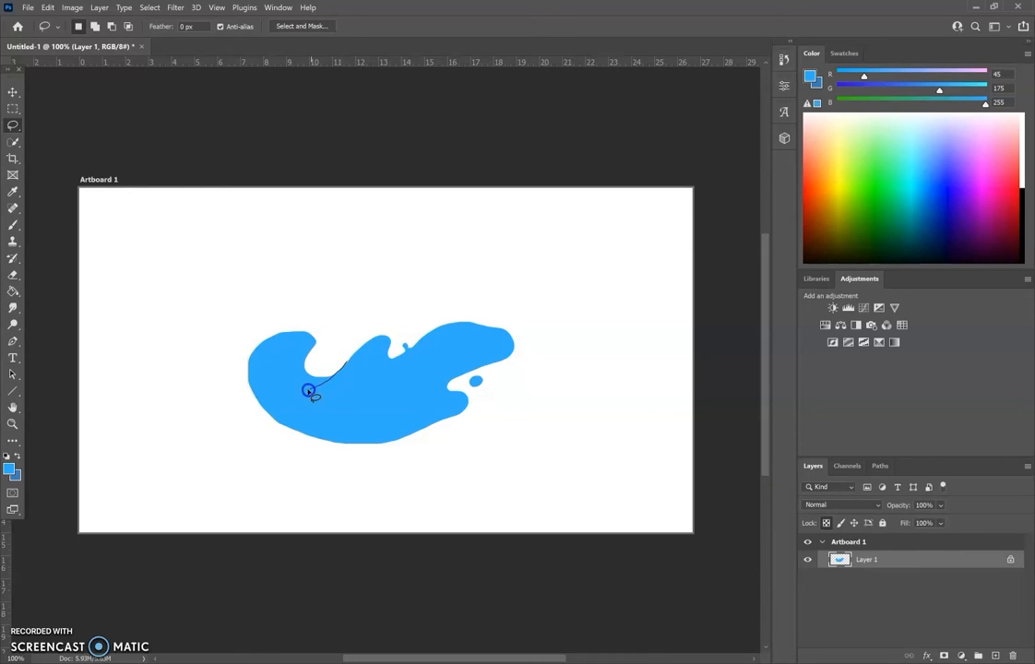
Lasso around the wave's curled left end and feather the selection by 2 pixels.
{"action": "mouse_move", "coordinate": [321, 391]}
{"action": "left_mouse_down"}
{"action": "mouse_move", "coordinate": [266, 387]}
{"action": "mouse_move", "coordinate": [243, 371]}
{"action": "left_mouse_up"}
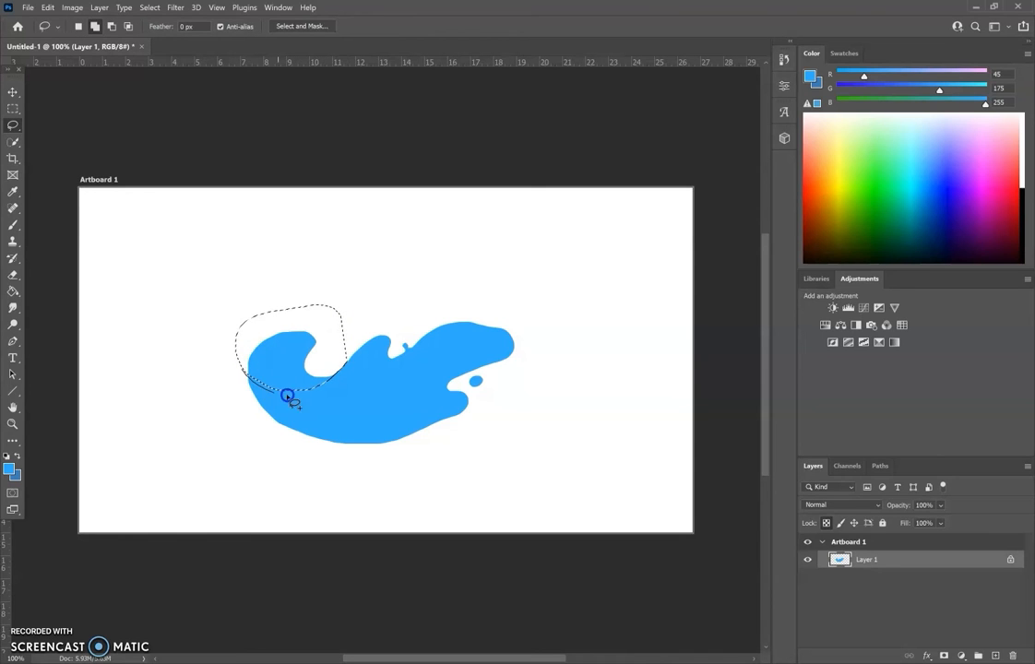
{"action": "mouse_move", "coordinate": [338, 371]}
{"action": "left_mouse_down"}
{"action": "mouse_move", "coordinate": [295, 263]}
{"action": "mouse_move", "coordinate": [287, 270]}
{"action": "left_mouse_up"}
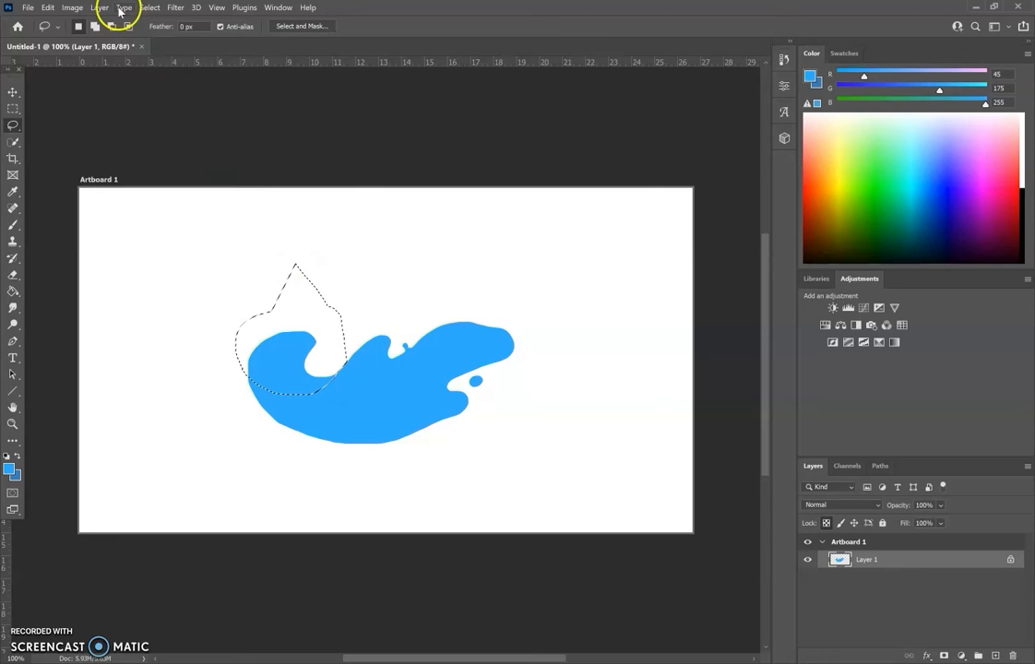
{"action": "left_click", "coordinate": [153, 7]}
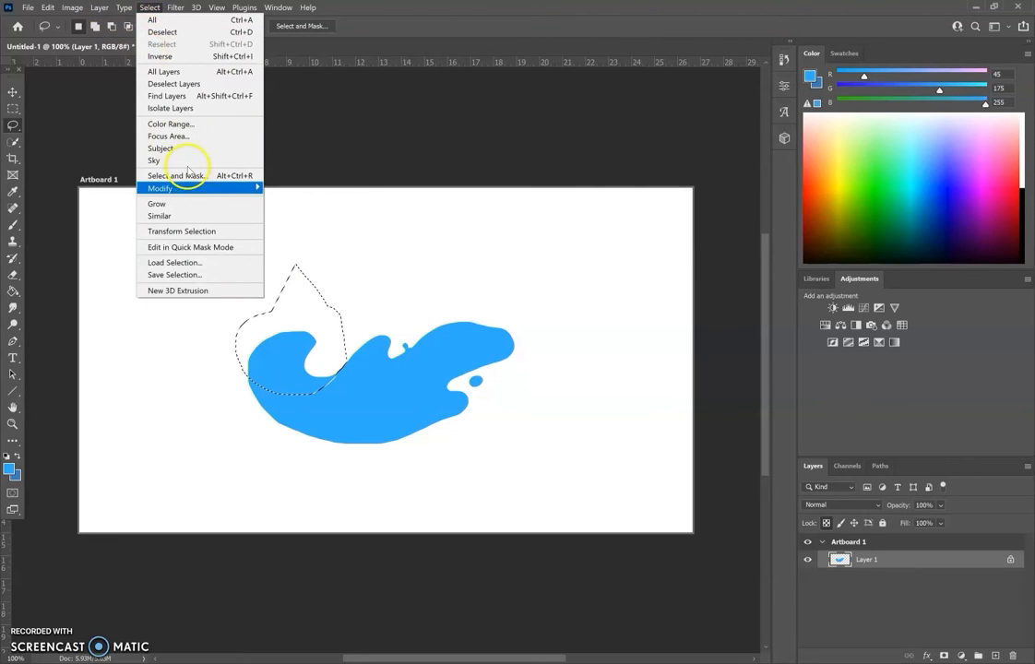
{"action": "mouse_move", "coordinate": [197, 191]}
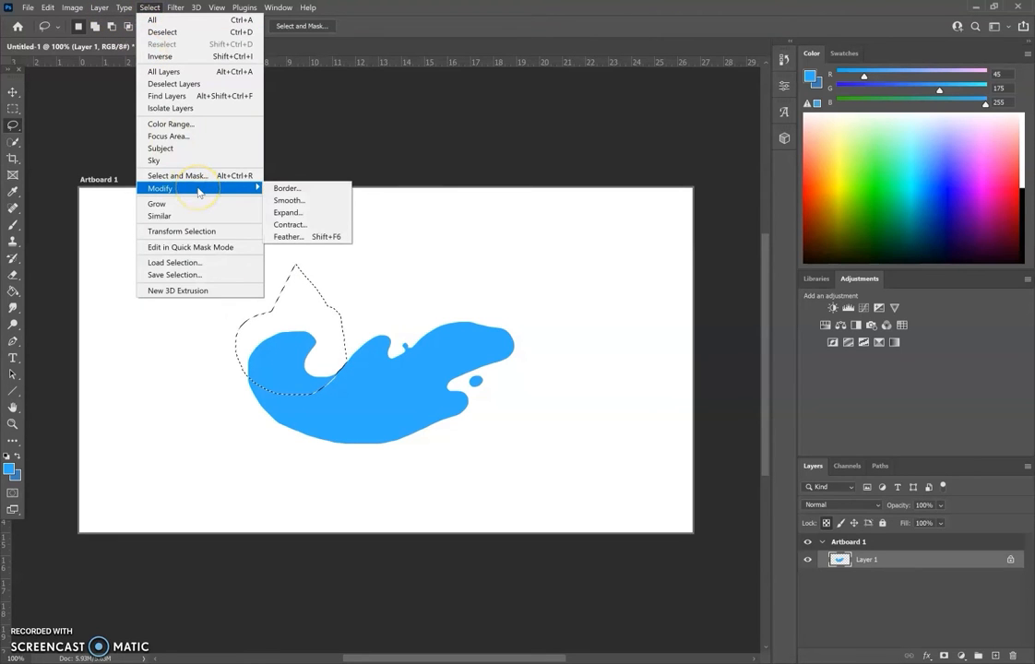
{"action": "left_click", "coordinate": [311, 237]}
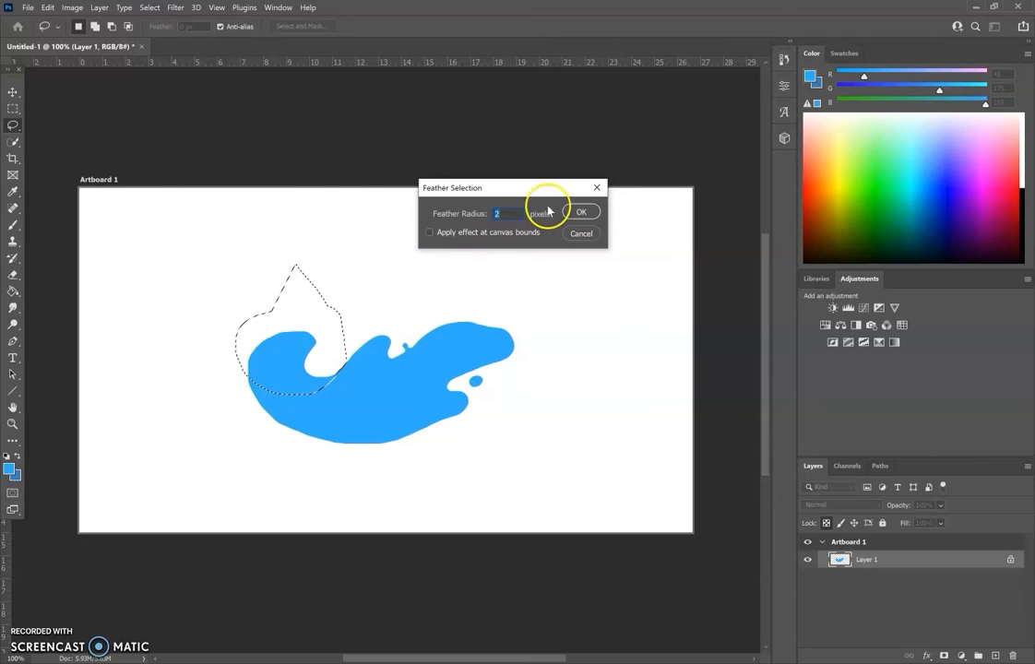
{"action": "left_click", "coordinate": [581, 212]}
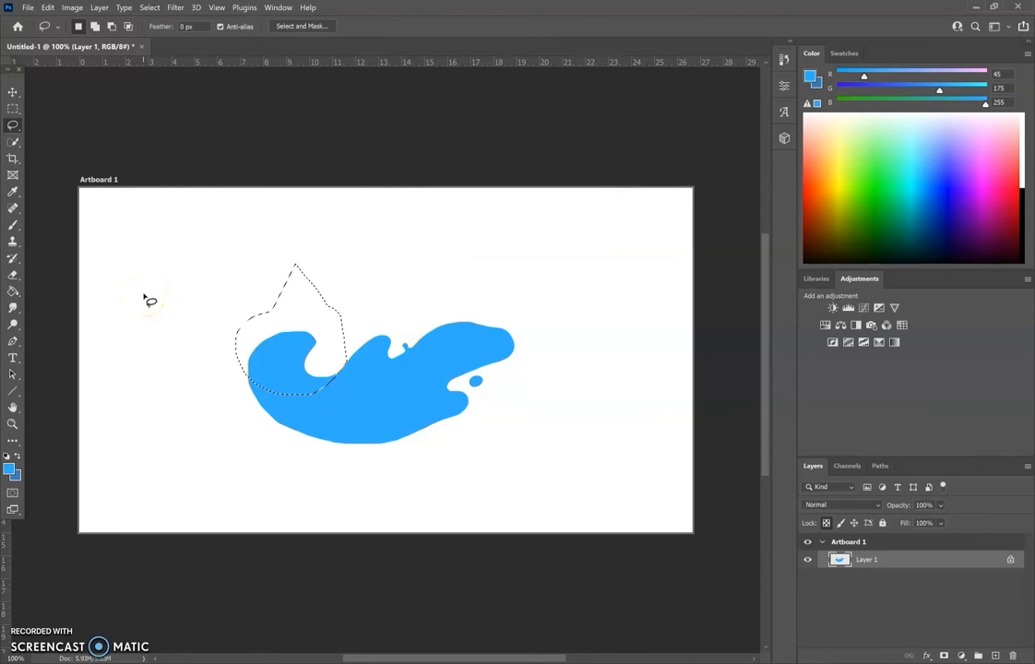
Set the foreground color to a deeper blue, #2d5eff.
{"action": "left_click", "coordinate": [808, 79]}
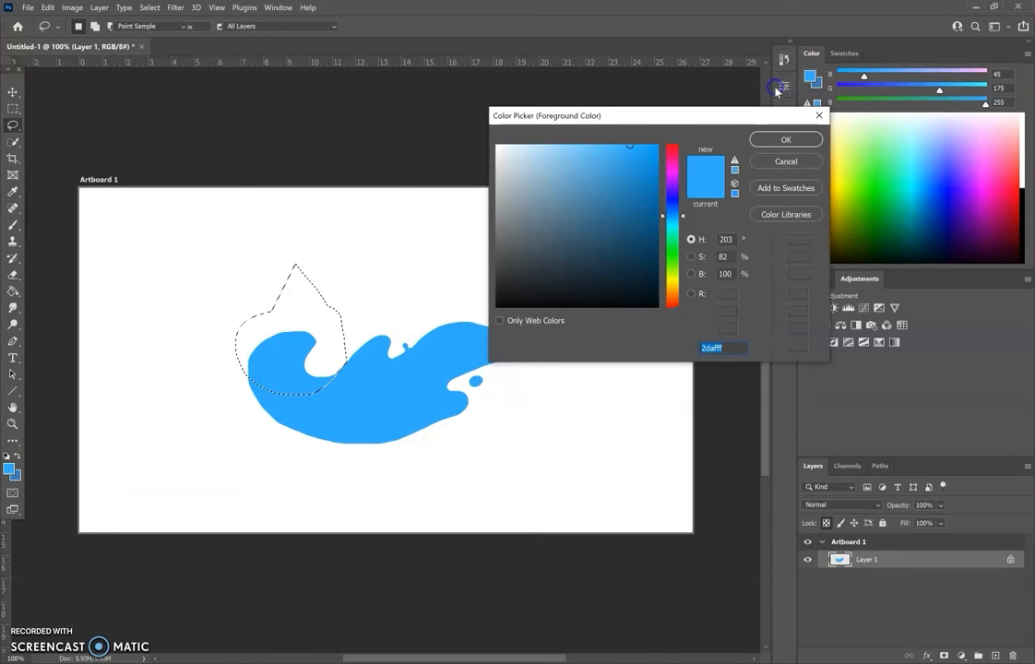
{"action": "left_click", "coordinate": [672, 204]}
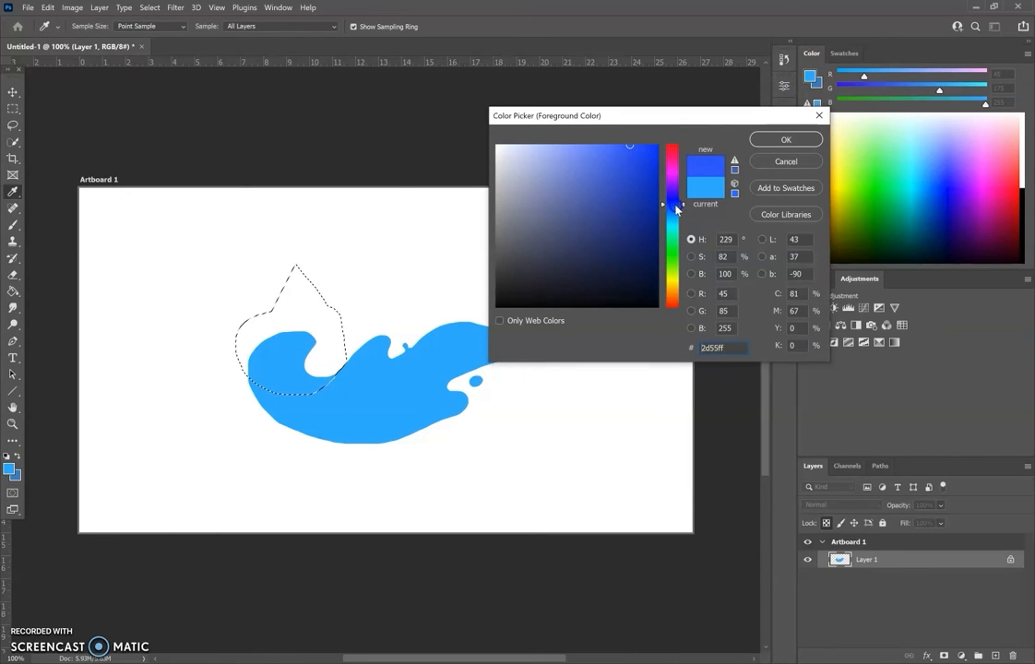
{"action": "left_click", "coordinate": [779, 140]}
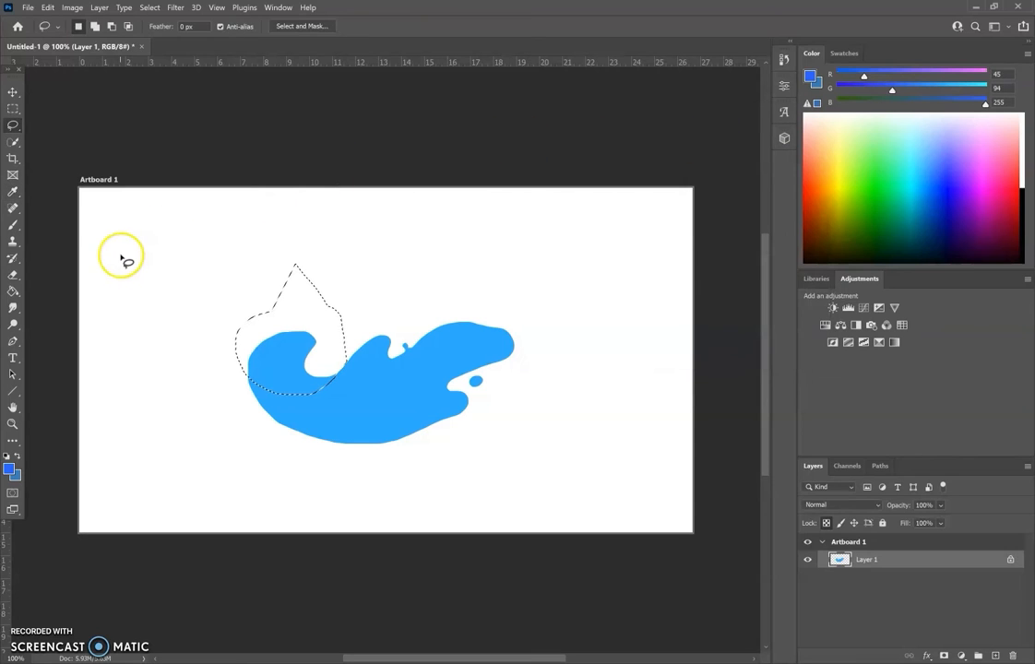
Fill the feathered area of the curl with the deeper blue using the Paint Bucket, and deselect.
{"action": "left_click", "coordinate": [14, 292]}
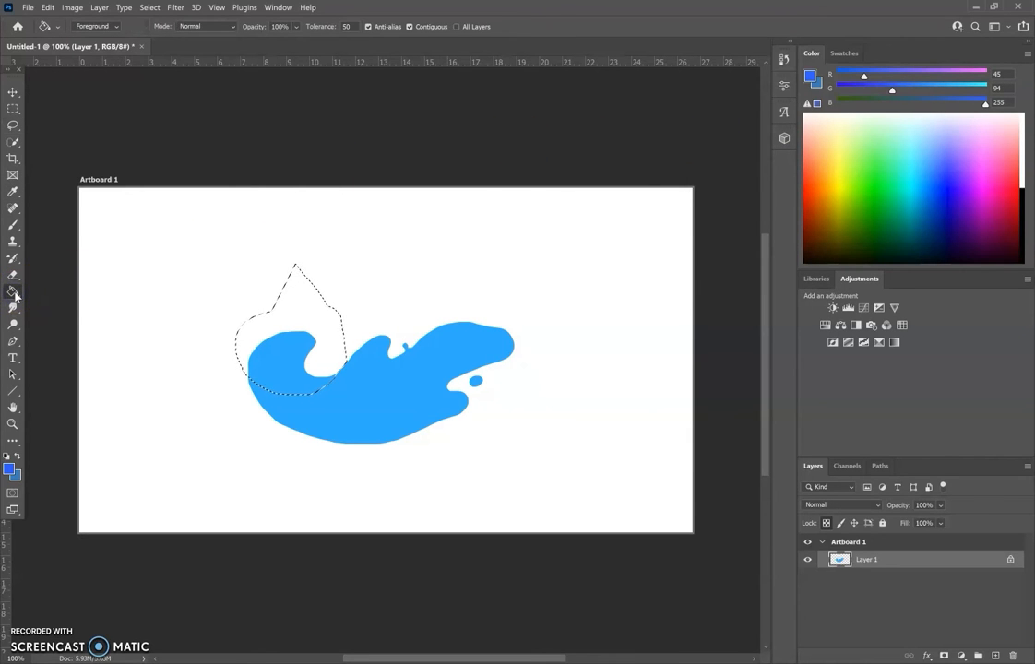
{"action": "left_click", "coordinate": [270, 359]}
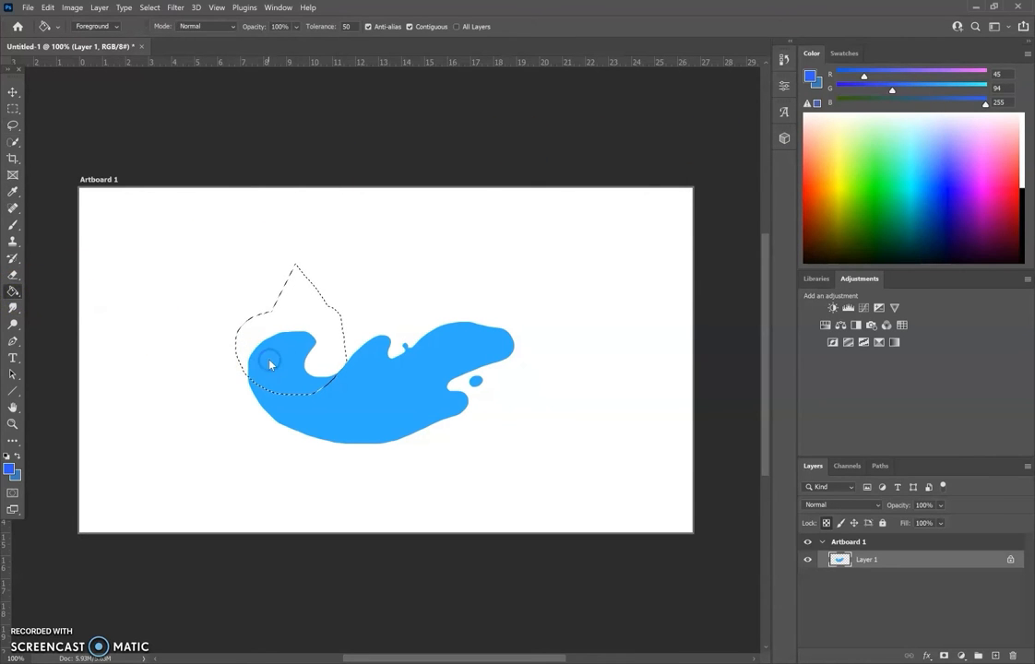
{"action": "left_click", "coordinate": [150, 7]}
{"action": "left_click", "coordinate": [155, 31]}
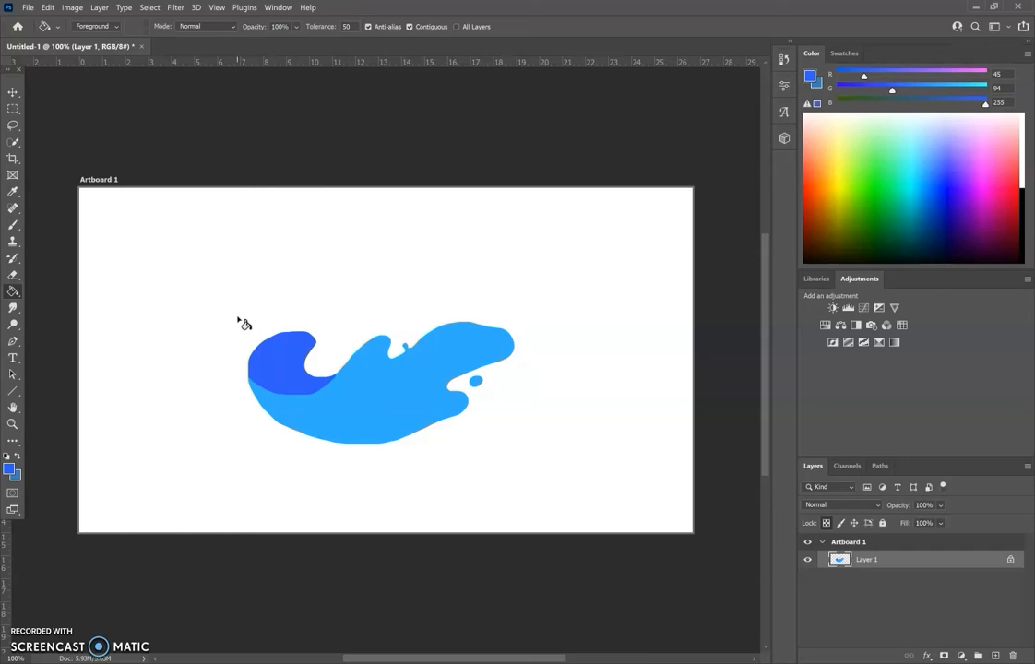
Set up the Brush tool with the Soft Round brush at a size of 100 px.
{"action": "left_click", "coordinate": [13, 226]}
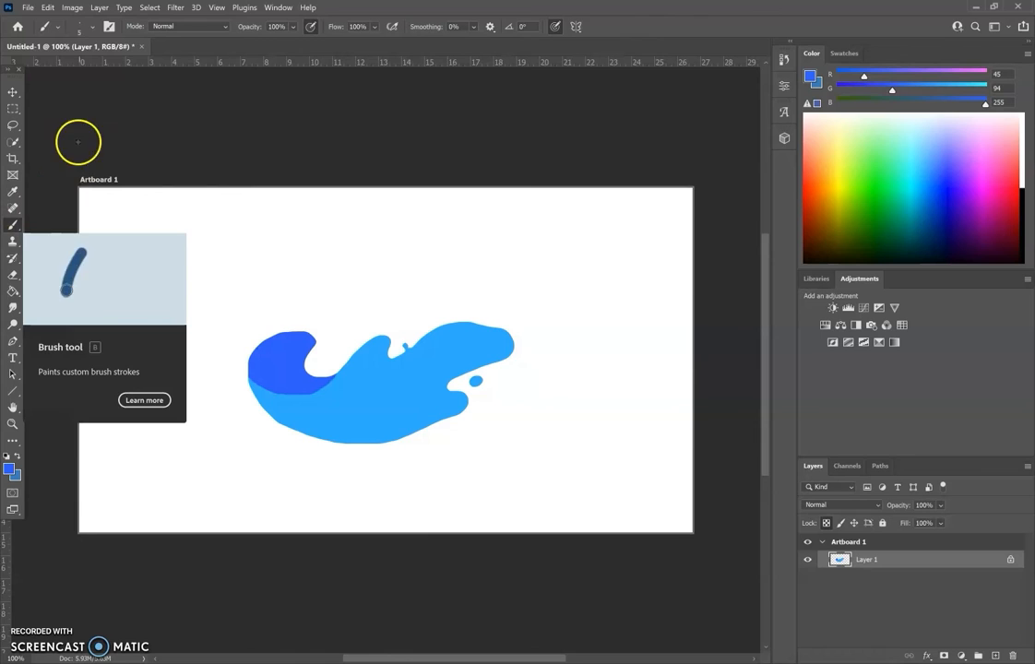
{"action": "left_click", "coordinate": [89, 35]}
{"action": "left_click_drag", "start_coordinate": [87, 64], "coordinate": [108, 67]}
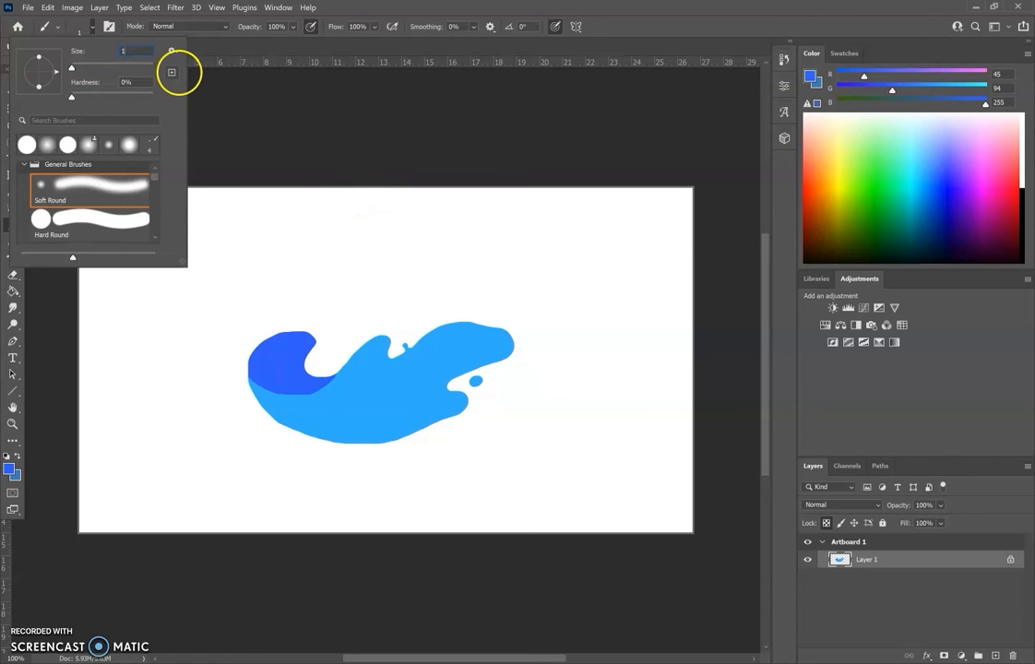
{"action": "left_click", "coordinate": [226, 106]}
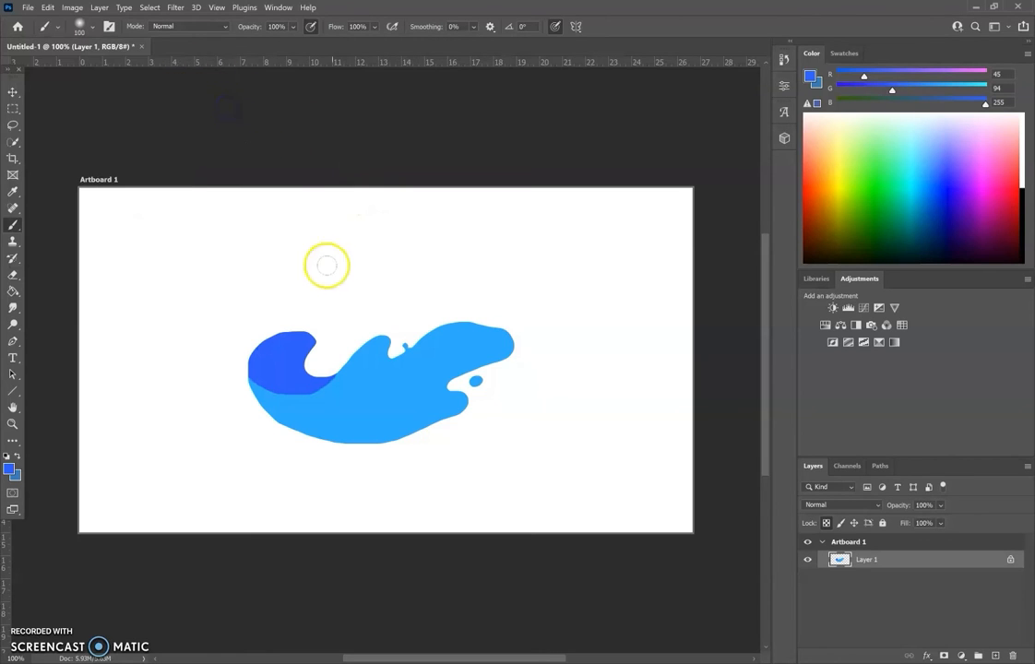
Set the foreground color to a light cyan blue, #2dd0ff.
{"action": "scroll", "coordinate": [383, 392], "scroll_direction": "up", "scroll_amount": 1}
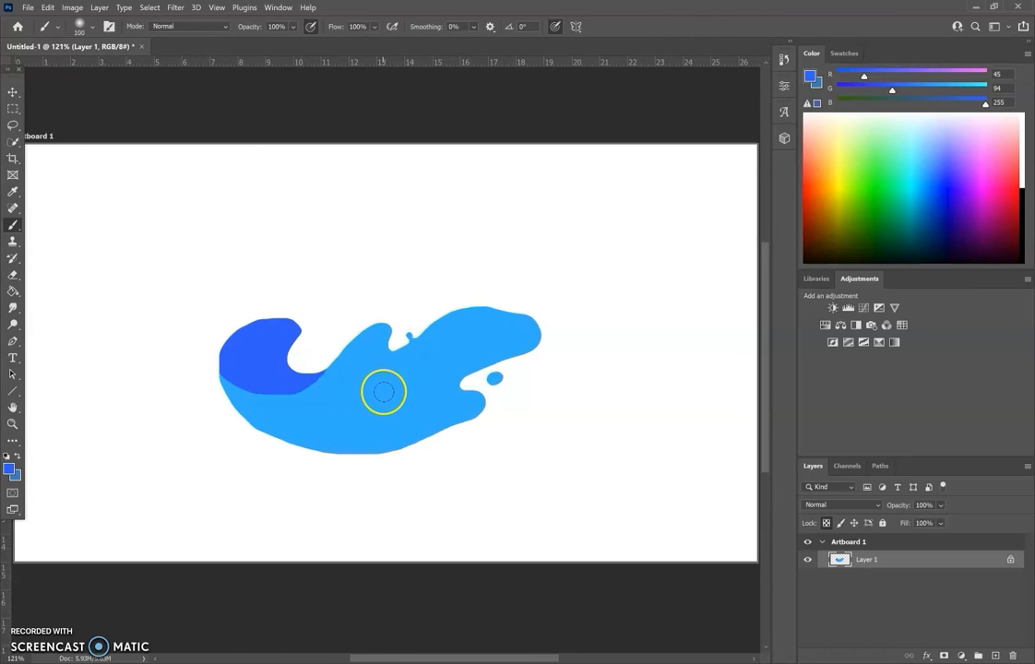
{"action": "scroll", "coordinate": [384, 392], "scroll_direction": "up", "scroll_amount": 1}
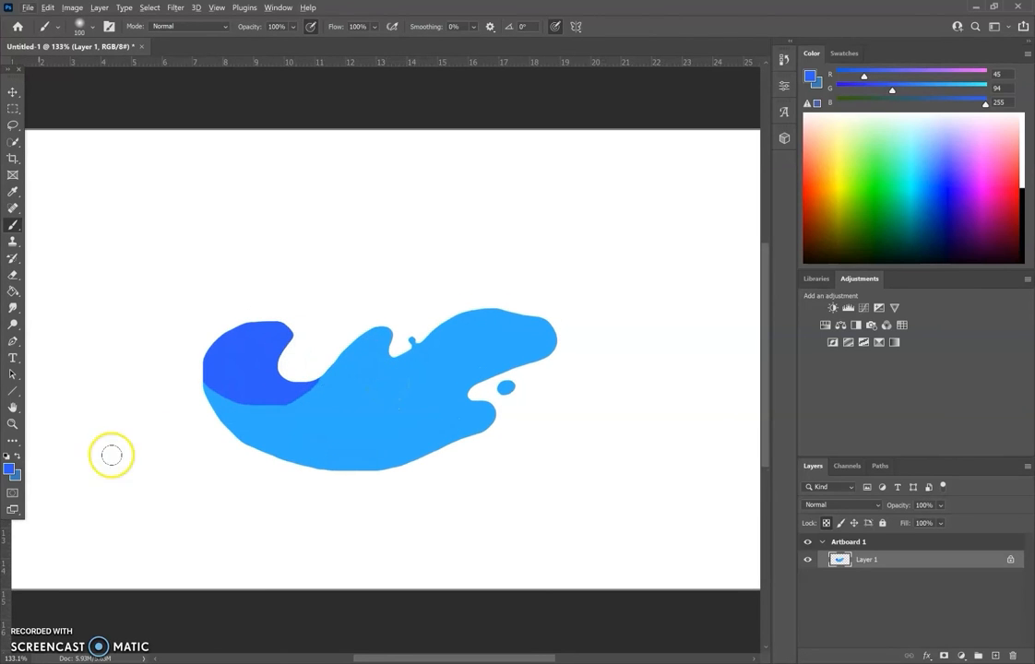
{"action": "left_click", "coordinate": [9, 470]}
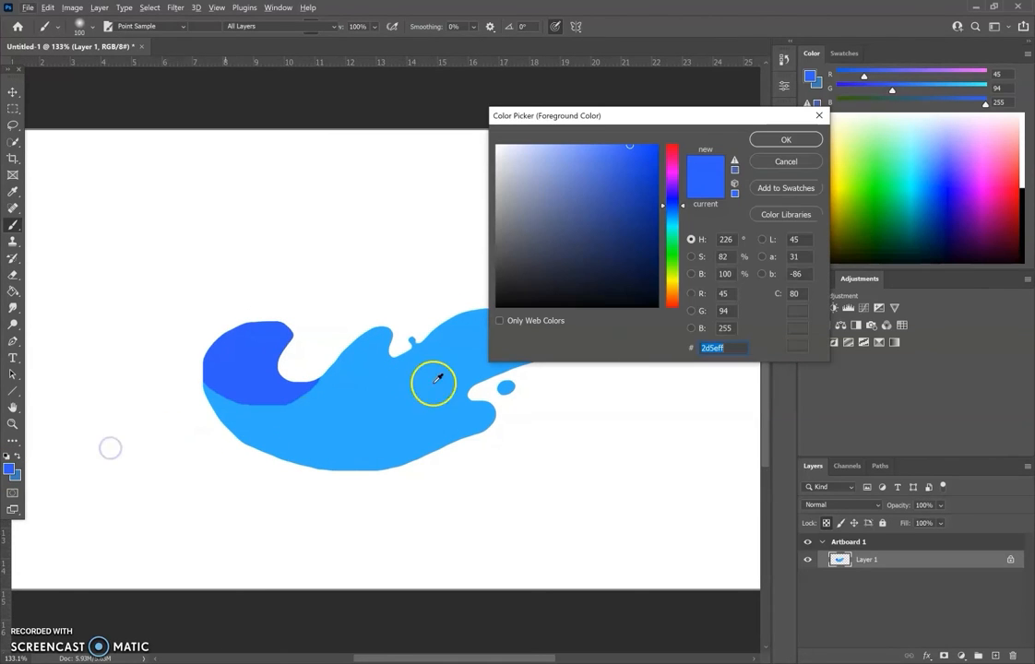
{"action": "left_click", "coordinate": [676, 224]}
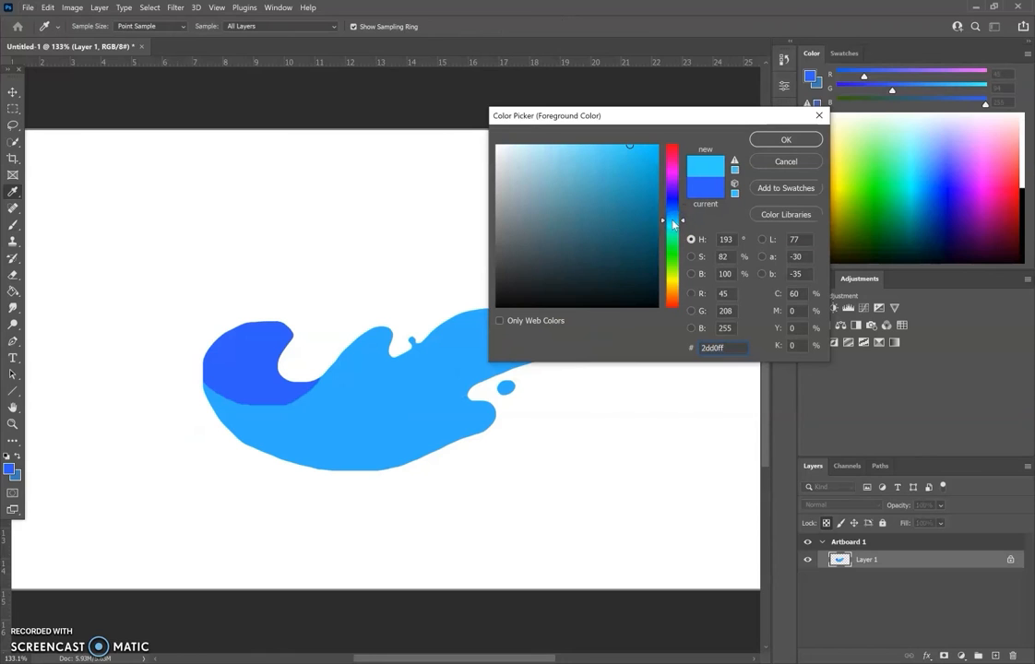
{"action": "left_click", "coordinate": [780, 139]}
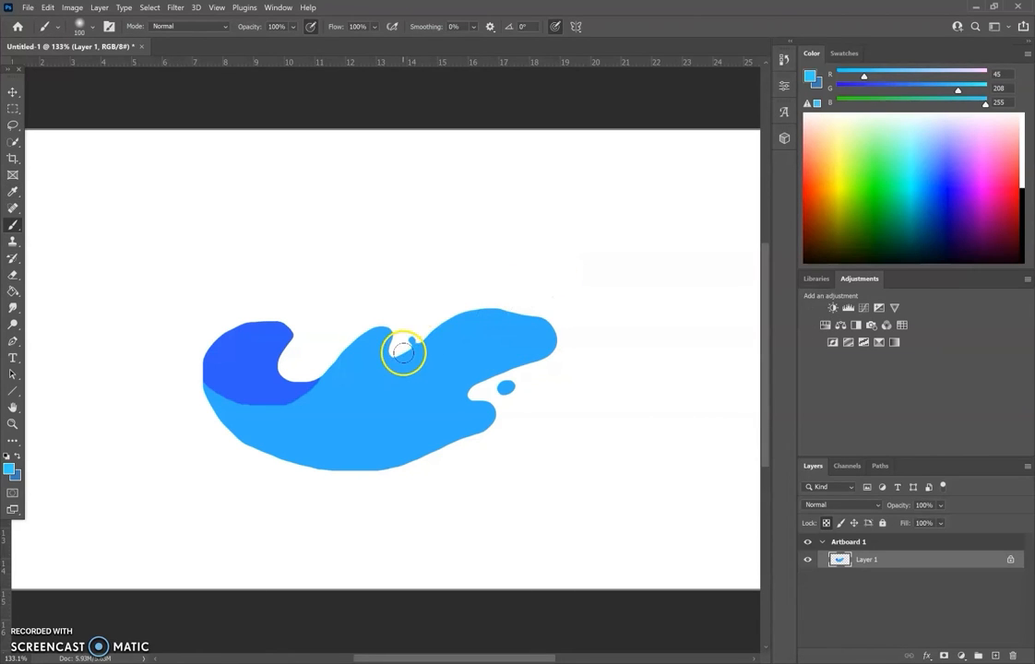
Brush soft light blue highlights along the wave's two crests and lower right tip, undoing the stroke painted beneath the dark curl.
{"action": "left_click_drag", "start_coordinate": [530, 313], "coordinate": [591, 326]}
{"action": "left_click_drag", "start_coordinate": [340, 348], "coordinate": [420, 307]}
{"action": "mouse_move", "coordinate": [467, 398]}
{"action": "left_mouse_down"}
{"action": "mouse_move", "coordinate": [462, 409]}
{"action": "mouse_move", "coordinate": [559, 407]}
{"action": "left_mouse_up"}
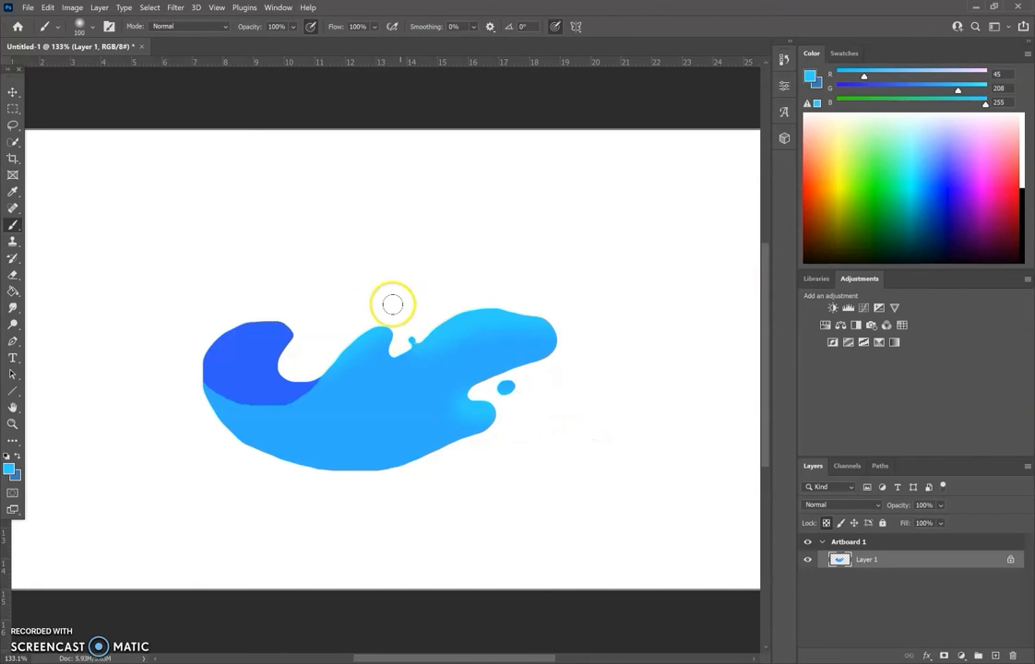
{"action": "mouse_move", "coordinate": [226, 399]}
{"action": "left_mouse_down"}
{"action": "mouse_move", "coordinate": [314, 355]}
{"action": "mouse_move", "coordinate": [242, 378]}
{"action": "mouse_move", "coordinate": [351, 369]}
{"action": "left_mouse_up"}
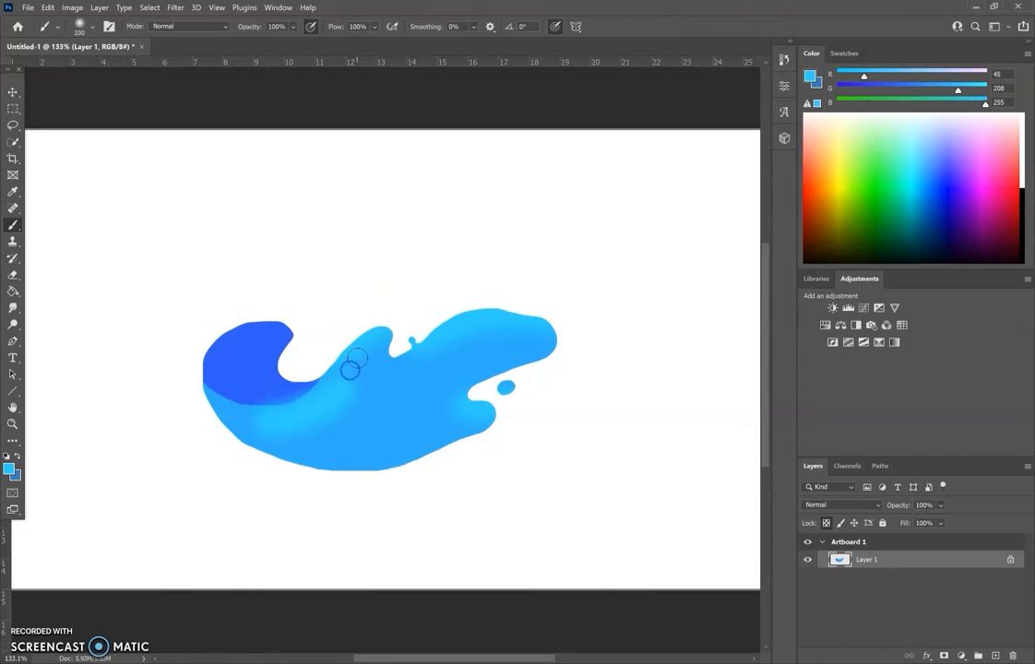
{"action": "key", "text": "ctrl+z"}
{"action": "left_click_drag", "start_coordinate": [315, 421], "coordinate": [377, 351]}
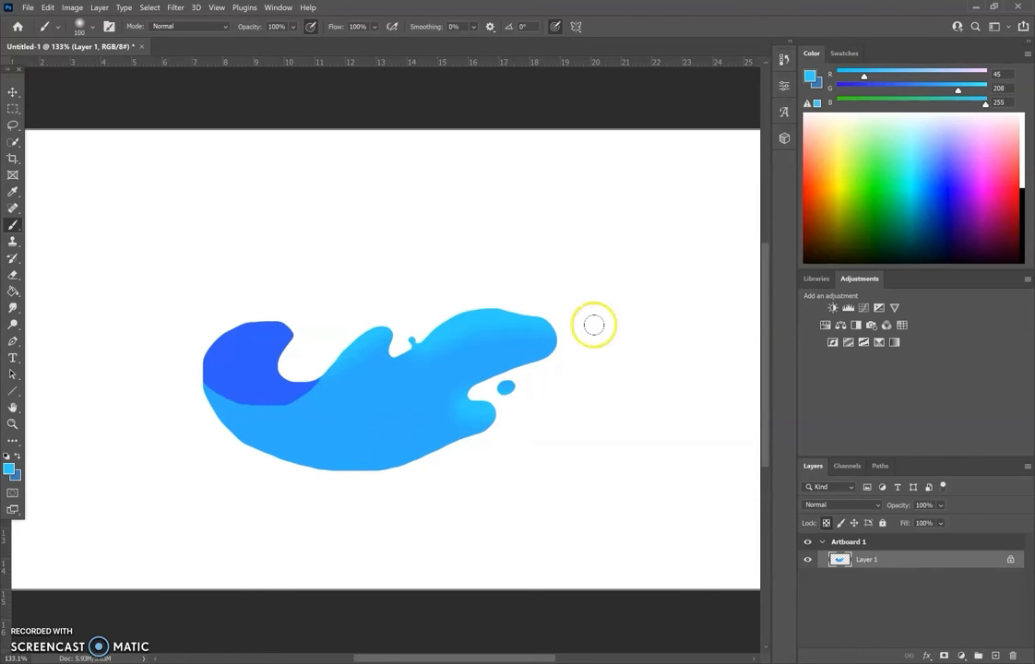
Set the foreground color to white and the Soft Round brush size to 21 px.
{"action": "left_click", "coordinate": [1022, 159]}
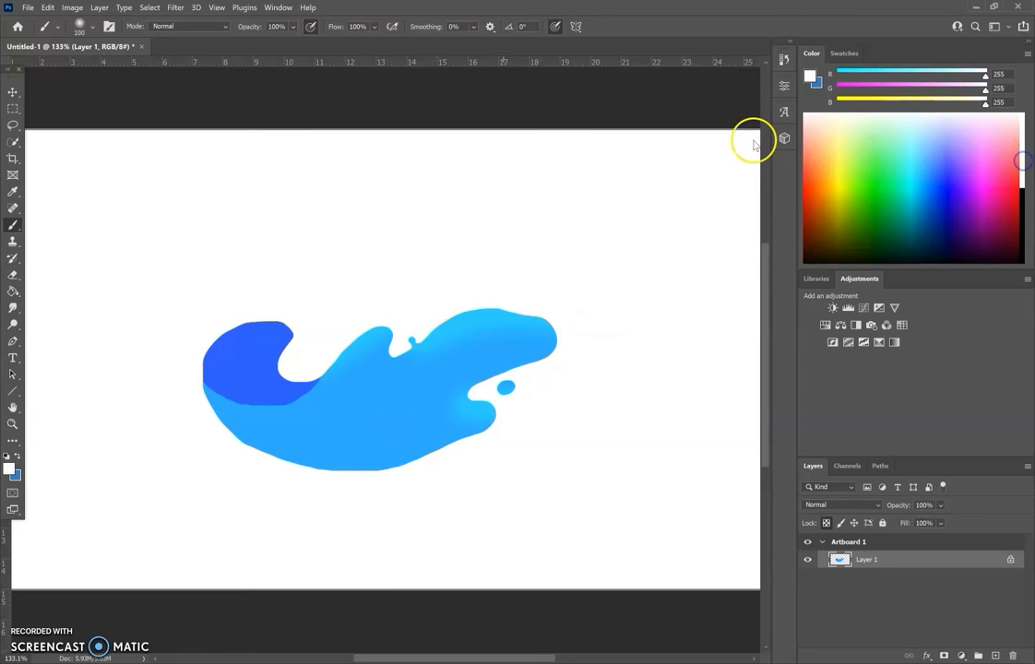
{"action": "left_click", "coordinate": [92, 25]}
{"action": "left_click_drag", "start_coordinate": [79, 69], "coordinate": [81, 69]}
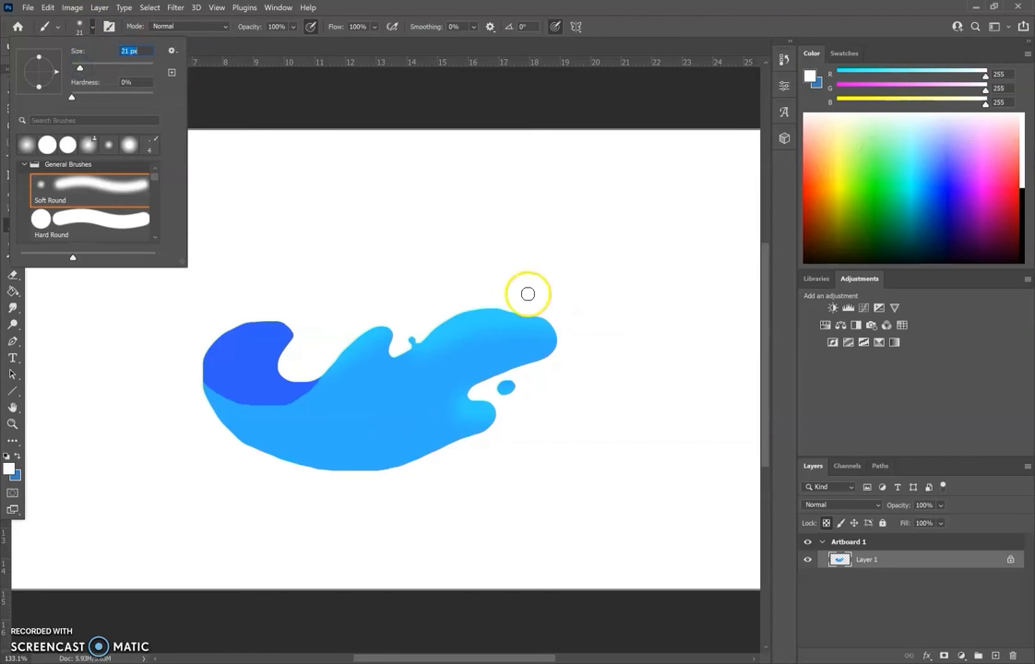
Dab small white highlight dots on the wave's two crests and its lower right tip.
{"action": "left_click", "coordinate": [482, 316]}
{"action": "left_click", "coordinate": [367, 337]}
{"action": "left_click", "coordinate": [502, 392]}
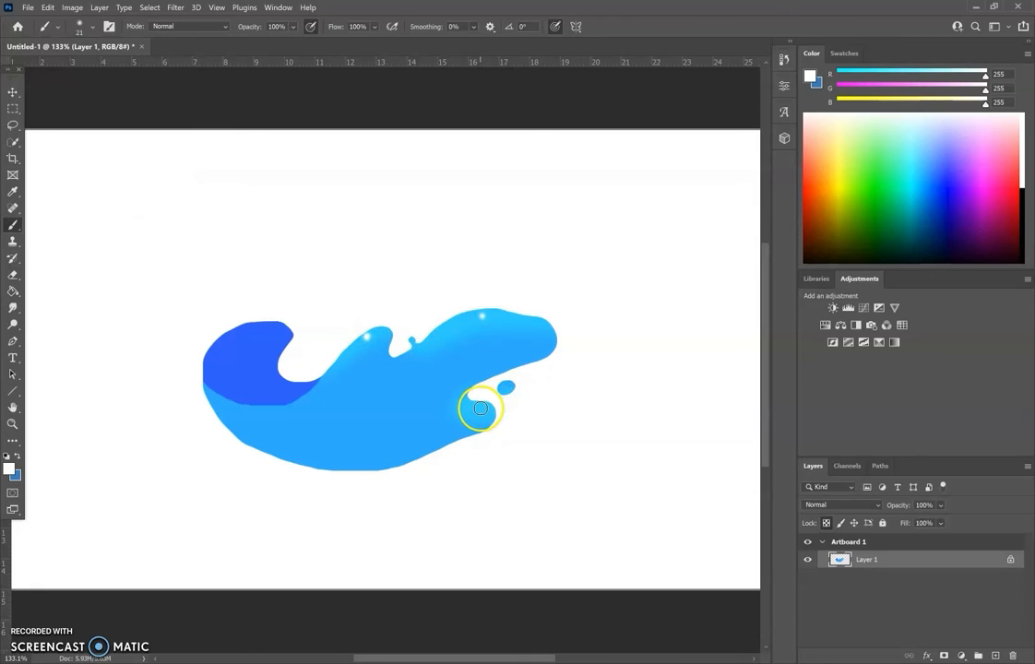
{"action": "left_click", "coordinate": [483, 408]}
{"action": "left_click", "coordinate": [506, 388]}
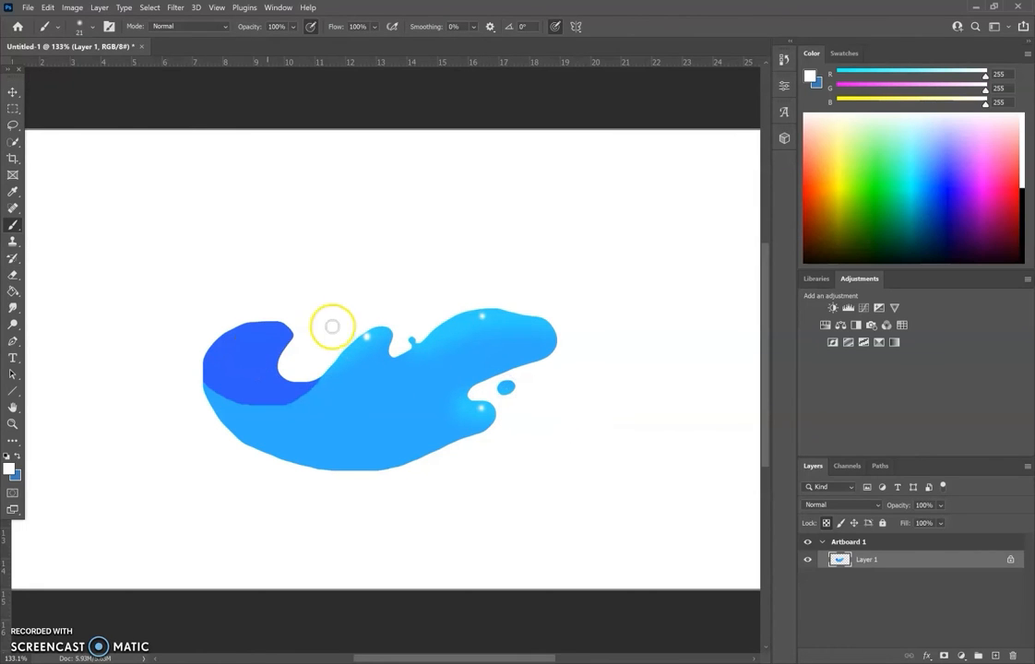
{"action": "left_click", "coordinate": [545, 393]}
{"action": "left_click", "coordinate": [382, 380]}
Duplicate Layer 1 within Artboard 1 as Layer 1 copy.
{"action": "scroll", "coordinate": [379, 381], "scroll_direction": "down", "scroll_amount": 1}
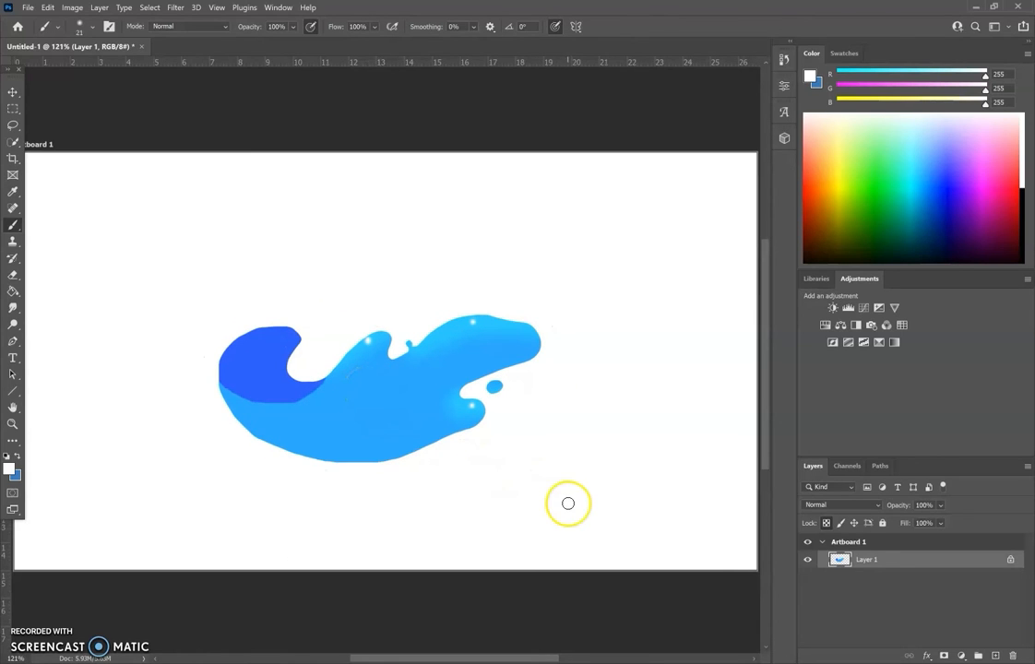
{"action": "right_click", "coordinate": [873, 561]}
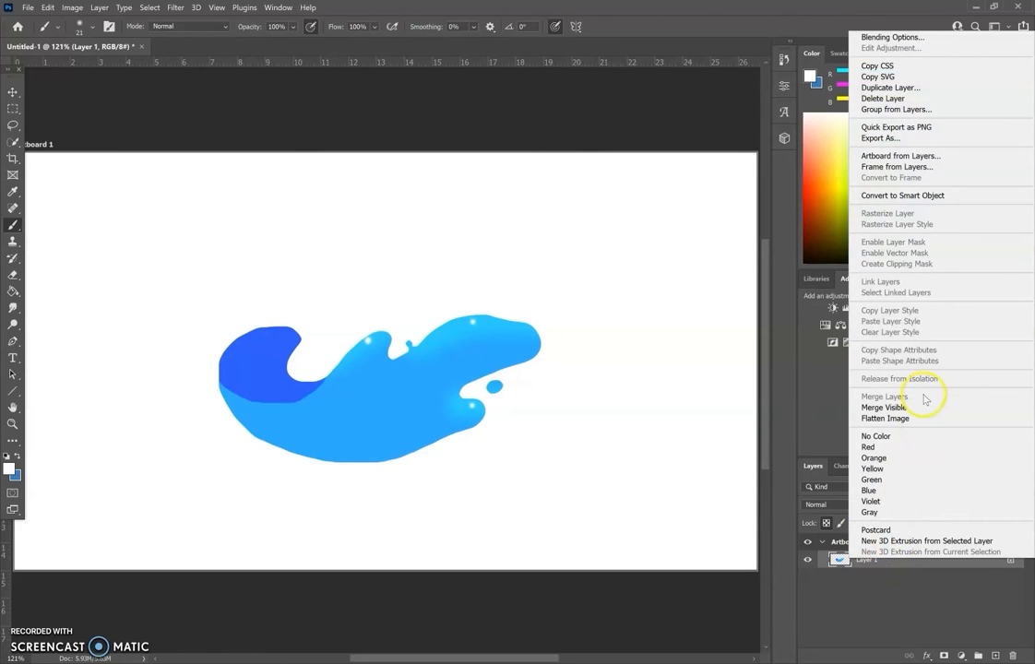
{"action": "left_click", "coordinate": [883, 89]}
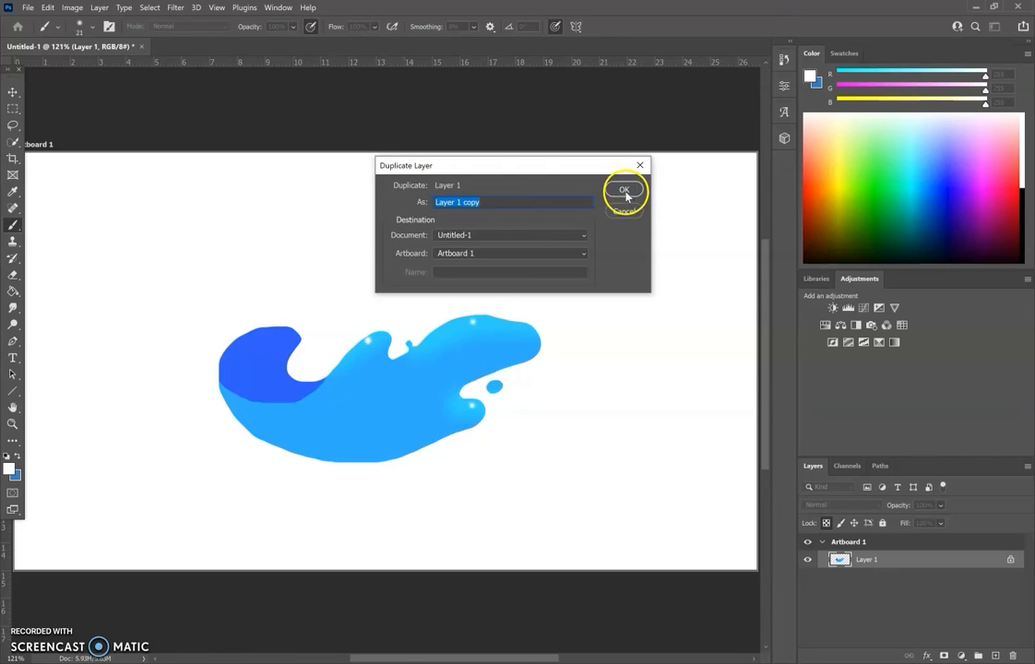
{"action": "left_click", "coordinate": [624, 191]}
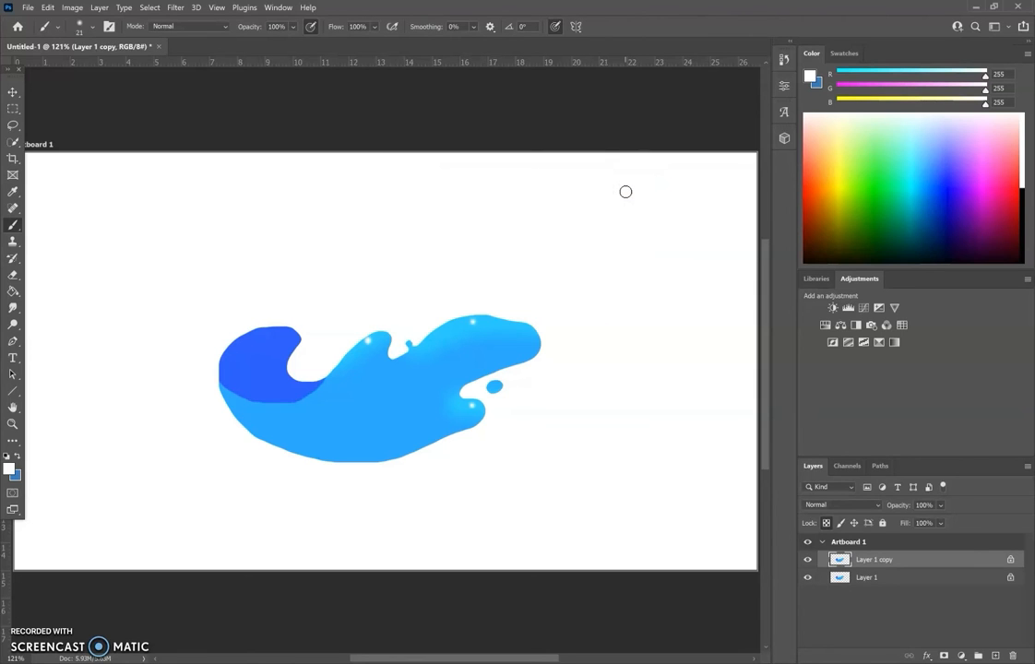
Flip Layer 1 copy vertically and horizontally.
{"action": "left_click", "coordinate": [48, 7]}
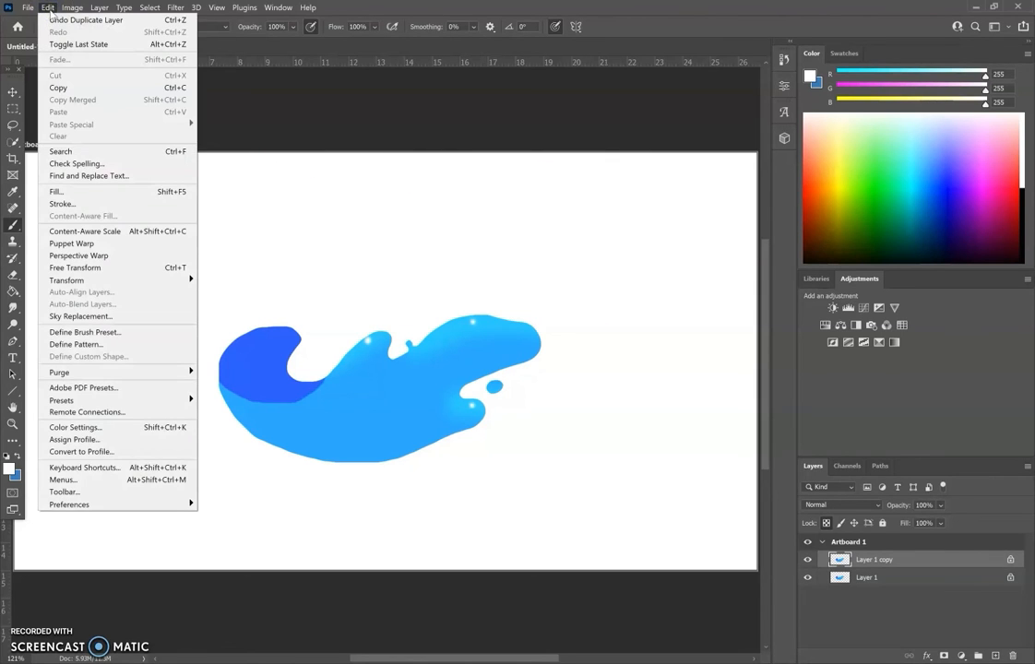
{"action": "mouse_move", "coordinate": [100, 279]}
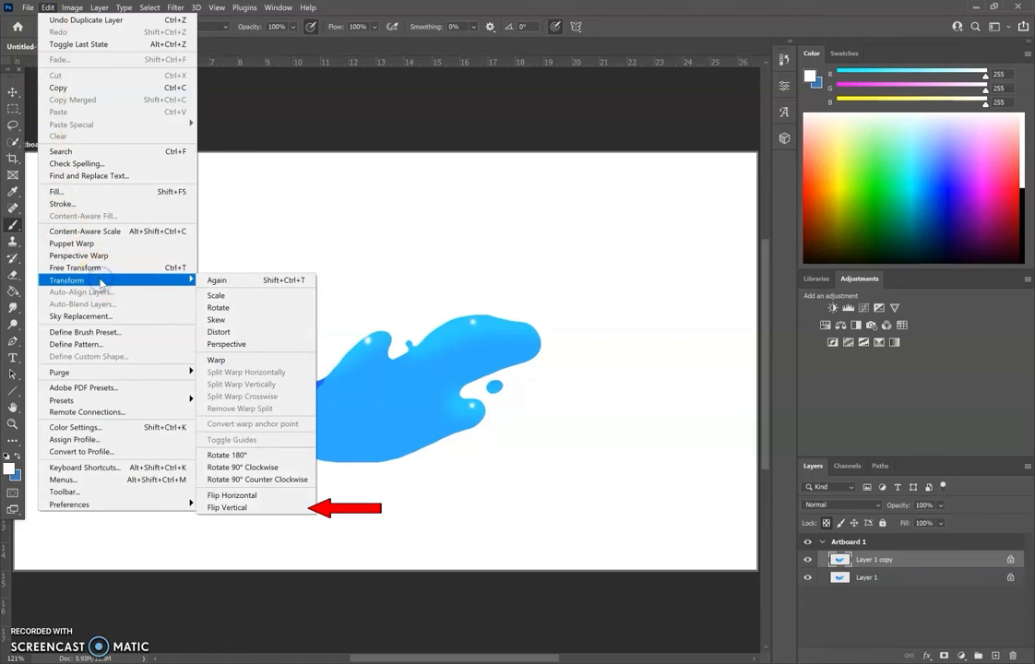
{"action": "left_click", "coordinate": [238, 508]}
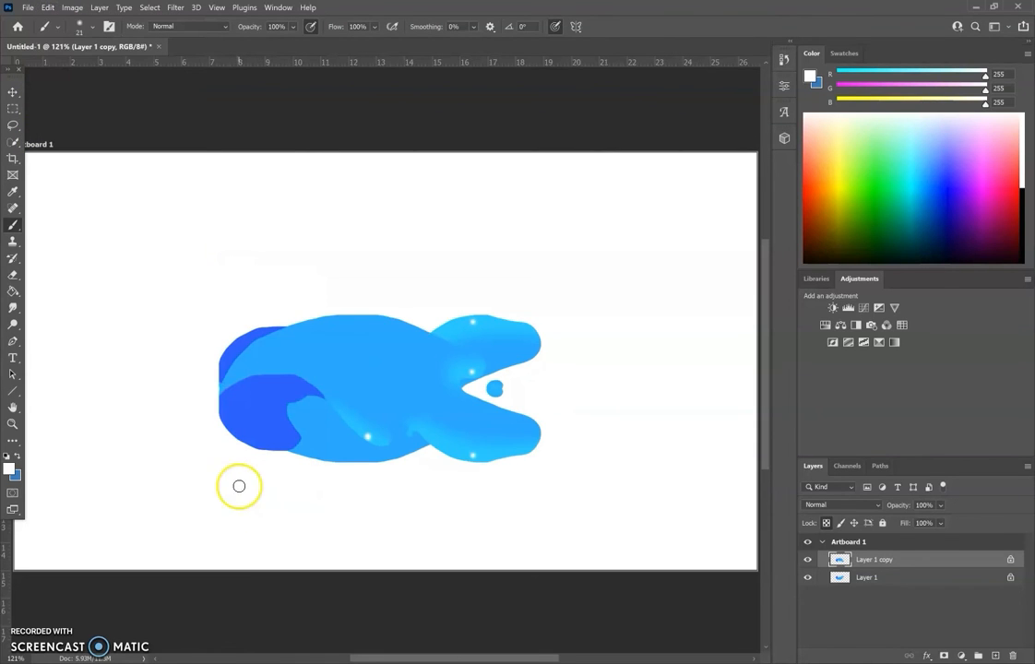
{"action": "left_click", "coordinate": [47, 7]}
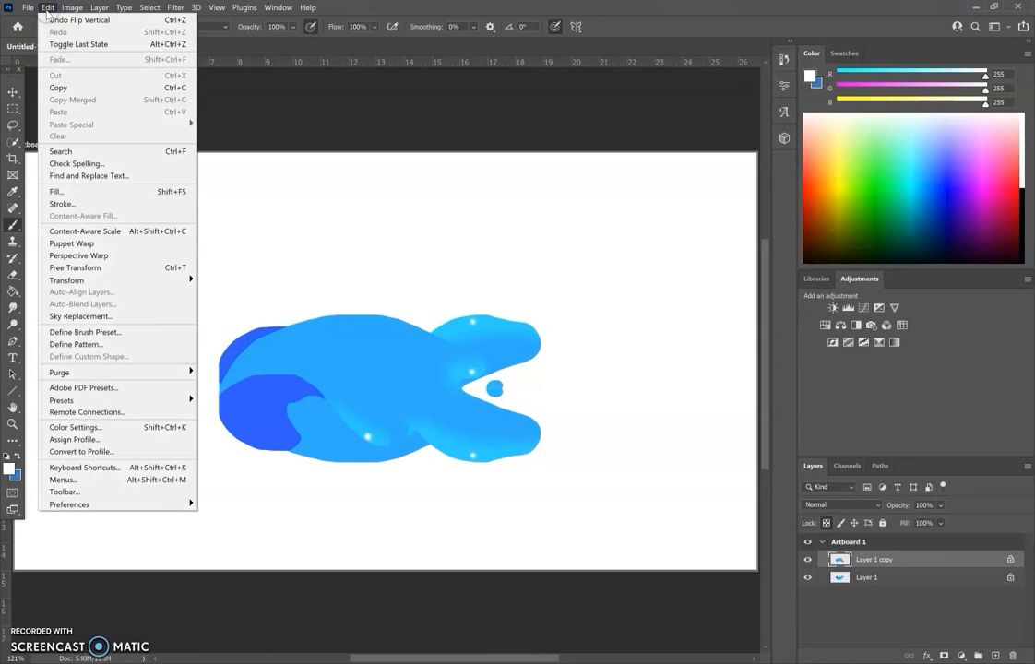
{"action": "mouse_move", "coordinate": [132, 279]}
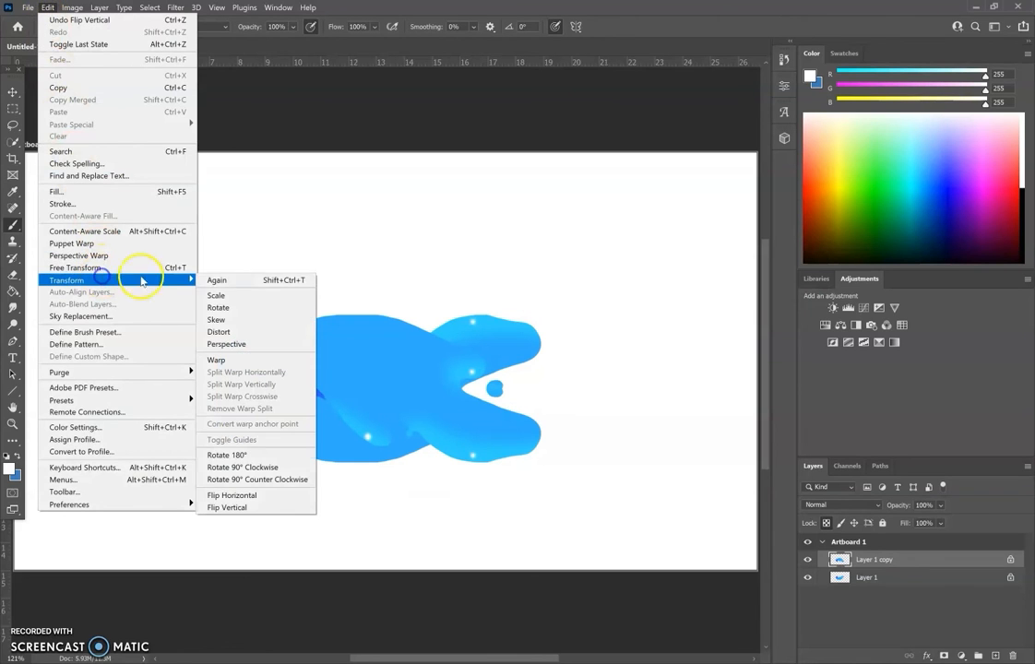
{"action": "left_click", "coordinate": [245, 495]}
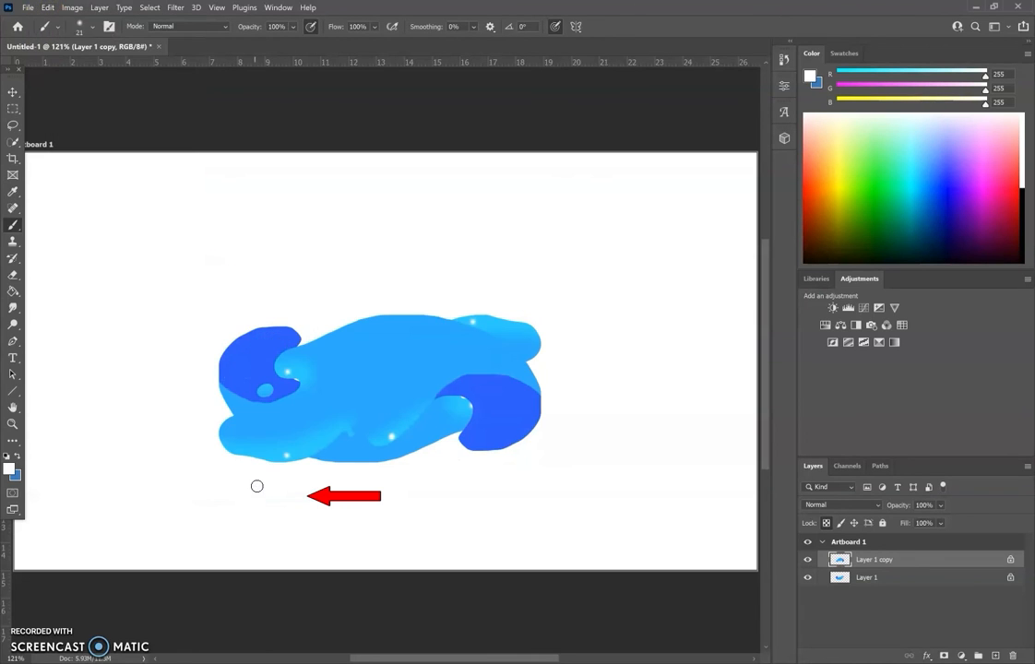
Move the flipped splash up and to the left so the two dark curls interlock around an oval gap.
{"action": "left_click", "coordinate": [13, 91]}
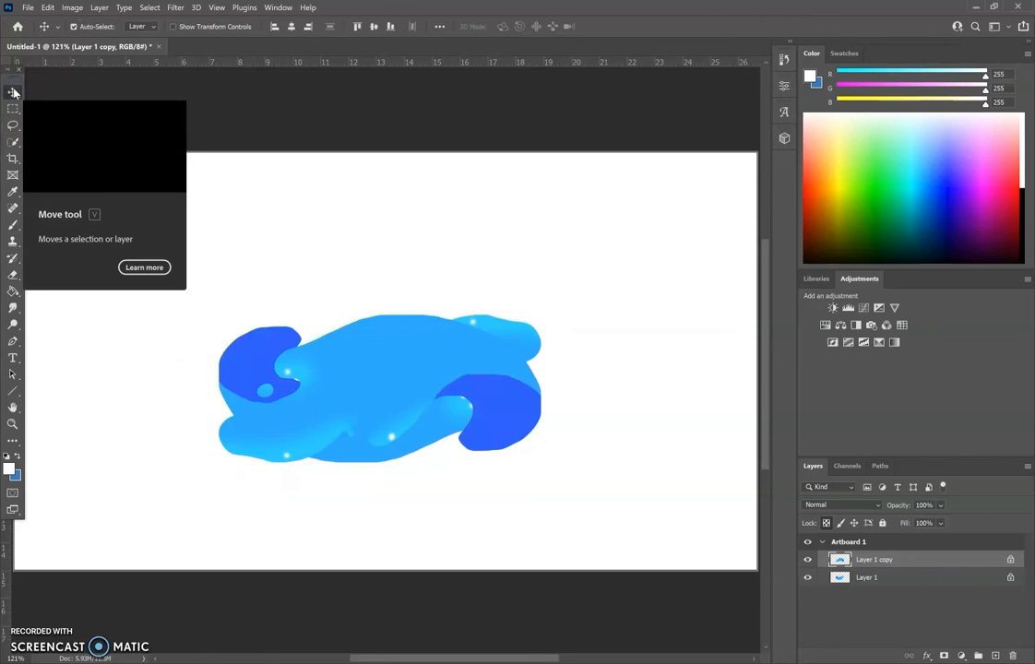
{"action": "left_click_drag", "start_coordinate": [381, 360], "coordinate": [268, 271]}
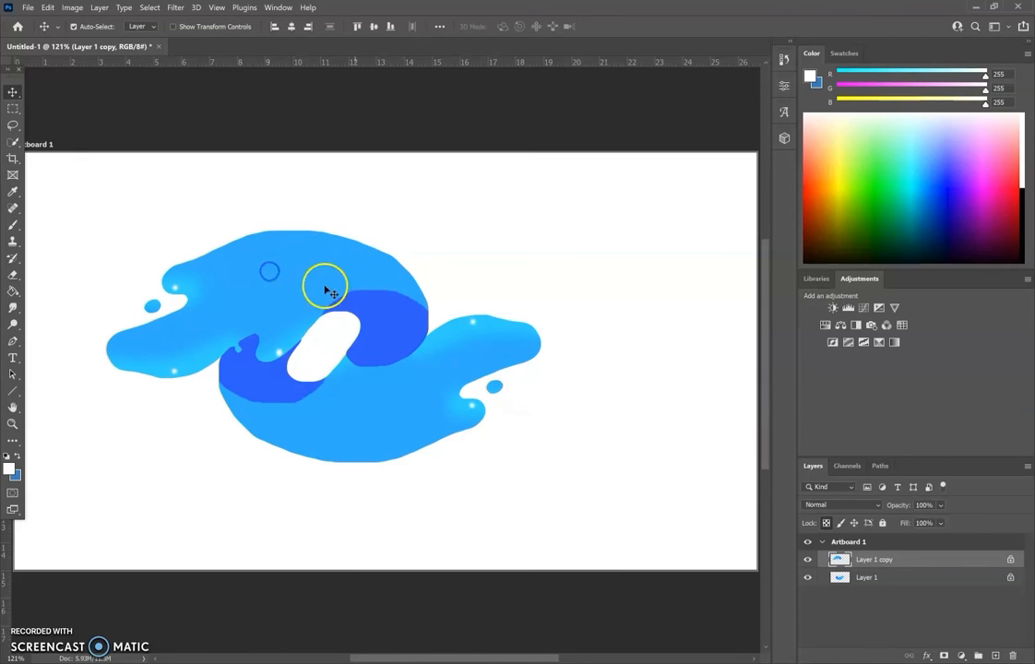
Select the lower right splash on Layer 1 with the Quick Selection tool.
{"action": "left_click", "coordinate": [869, 581]}
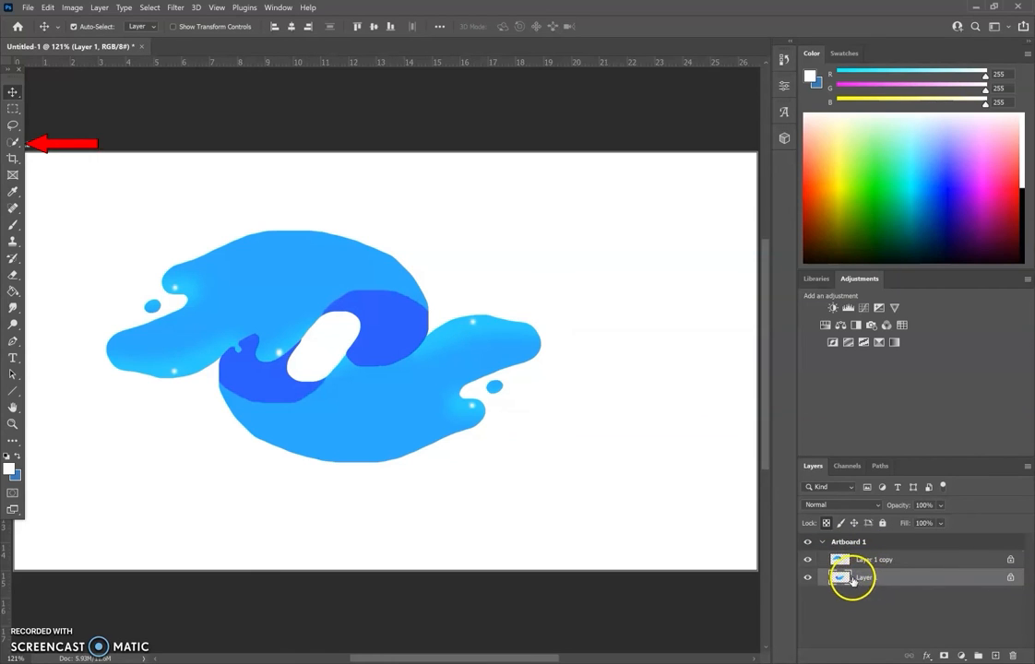
{"action": "left_click", "coordinate": [13, 143]}
{"action": "left_click_drag", "start_coordinate": [399, 385], "coordinate": [381, 381]}
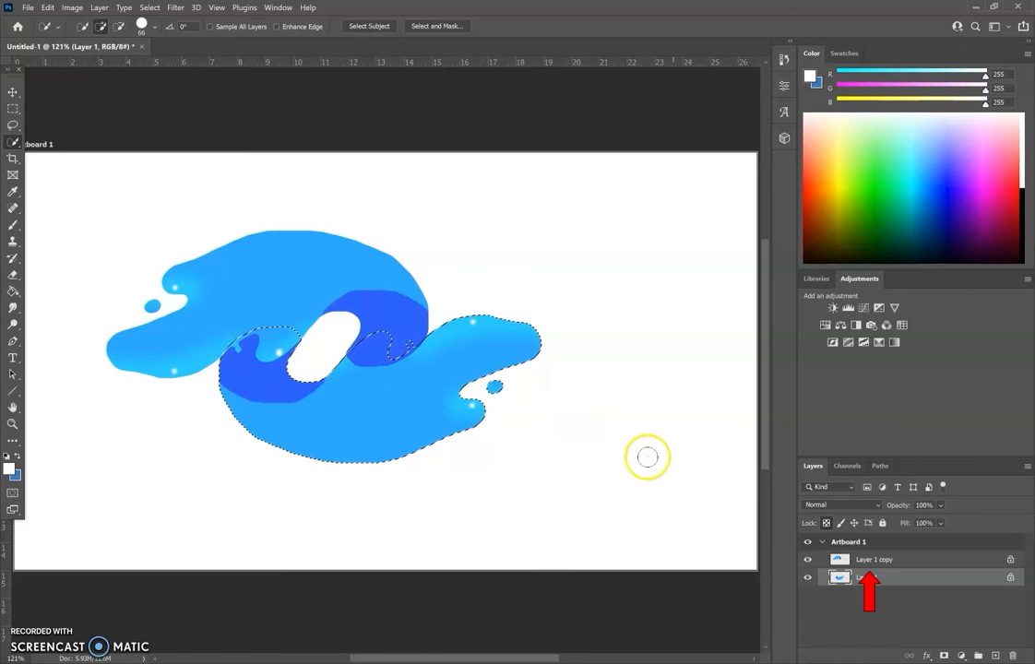
Unlock transparent pixels on Layer 1 copy, erase the part of its dark curl covering the selected splash's crest, and deselect.
{"action": "left_click", "coordinate": [869, 559]}
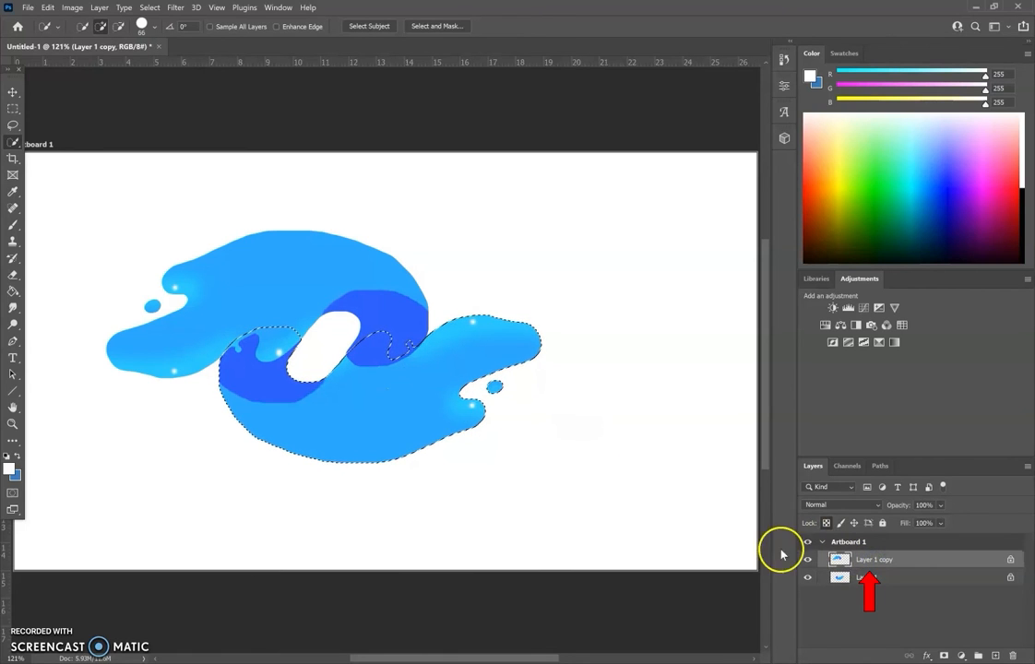
{"action": "left_click", "coordinate": [13, 274]}
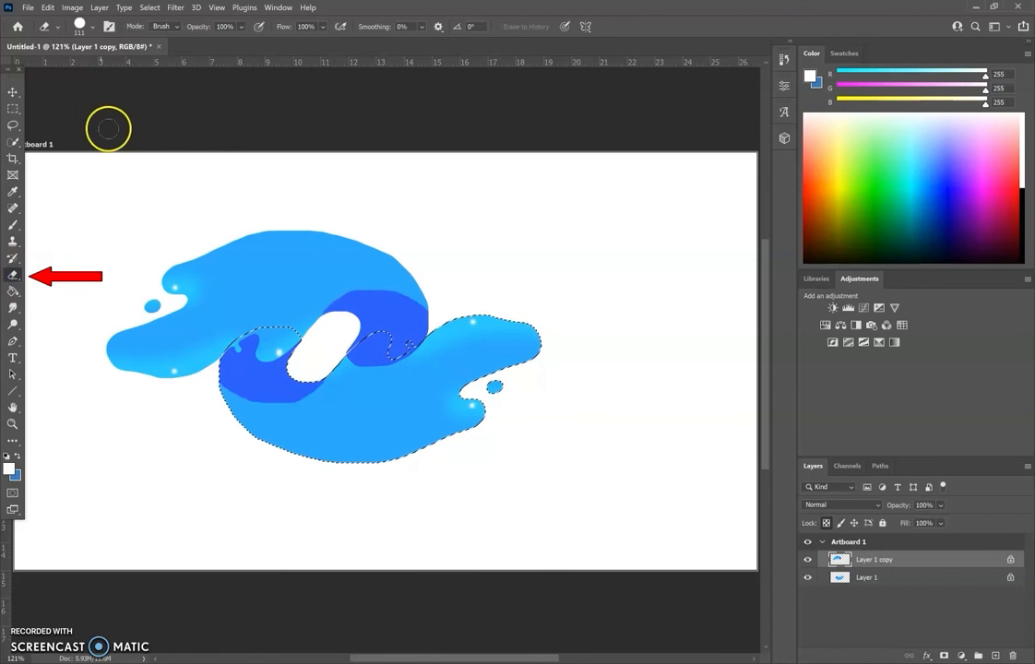
{"action": "mouse_move", "coordinate": [406, 332]}
{"action": "left_mouse_down"}
{"action": "mouse_move", "coordinate": [366, 361]}
{"action": "mouse_move", "coordinate": [395, 345]}
{"action": "left_mouse_up"}
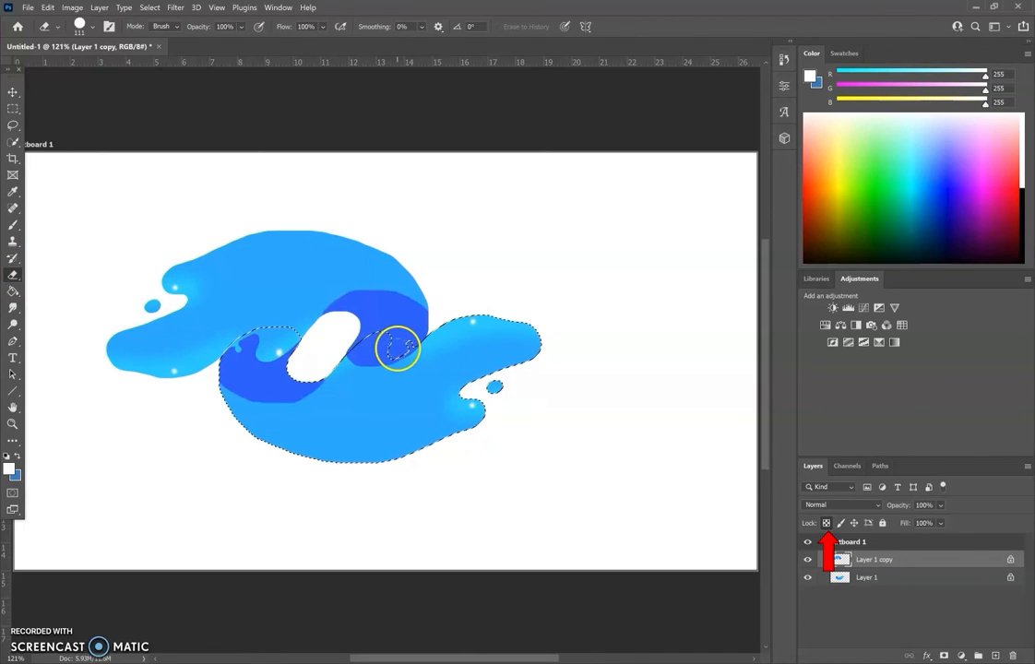
{"action": "left_click", "coordinate": [827, 524]}
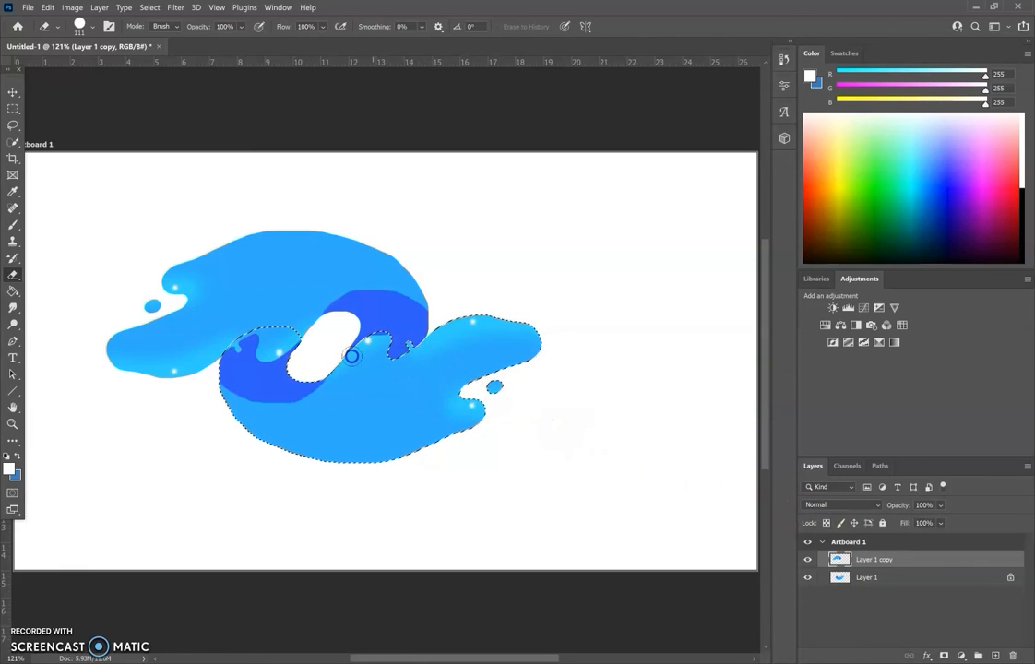
{"action": "left_click", "coordinate": [149, 7]}
{"action": "left_click", "coordinate": [152, 31]}
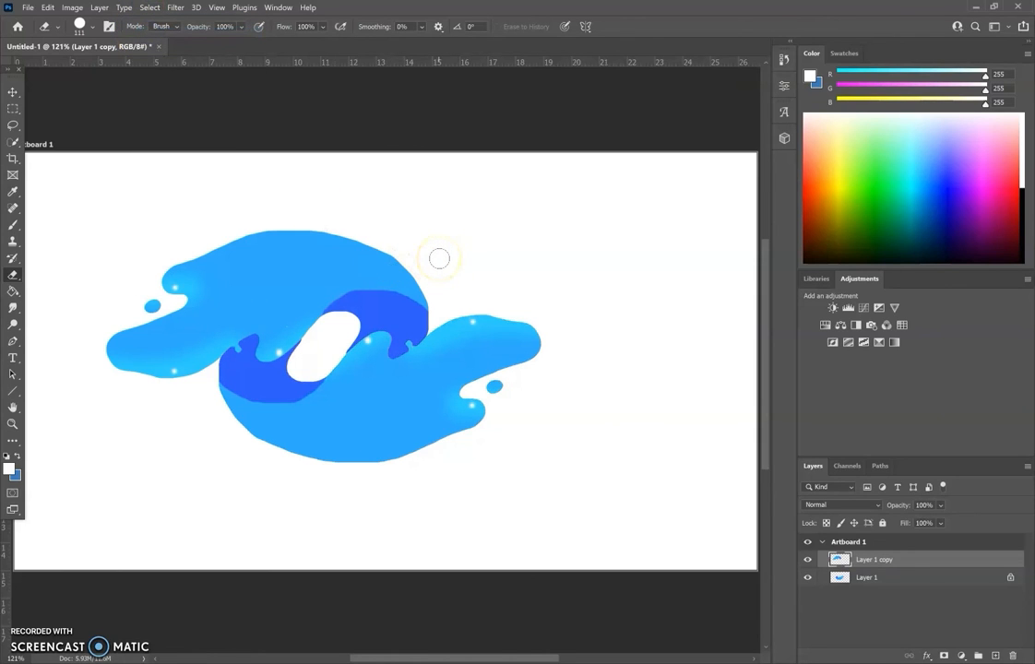
Recolor the upper left splash on Layer 1 copy to orange with Hue/Saturation, setting Hue to +172.
{"action": "mouse_move", "coordinate": [439, 258]}
{"action": "left_mouse_down"}
{"action": "mouse_move", "coordinate": [425, 224]}
{"action": "mouse_move", "coordinate": [217, 136]}
{"action": "mouse_move", "coordinate": [123, 79]}
{"action": "mouse_move", "coordinate": [76, 17]}
{"action": "left_mouse_up"}
{"action": "left_click", "coordinate": [72, 8]}
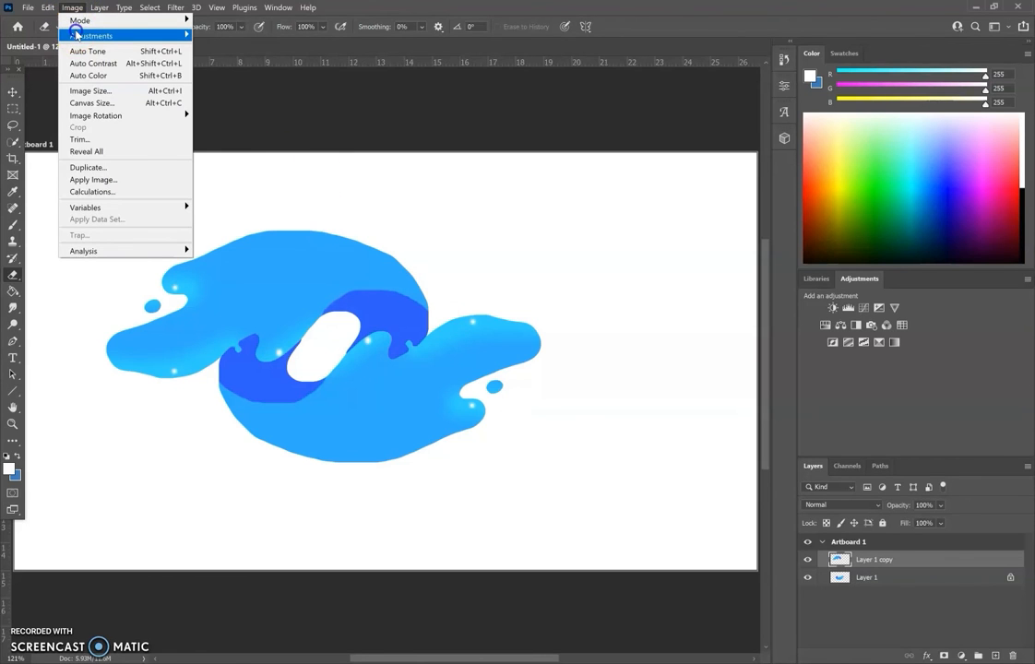
{"action": "mouse_move", "coordinate": [77, 35]}
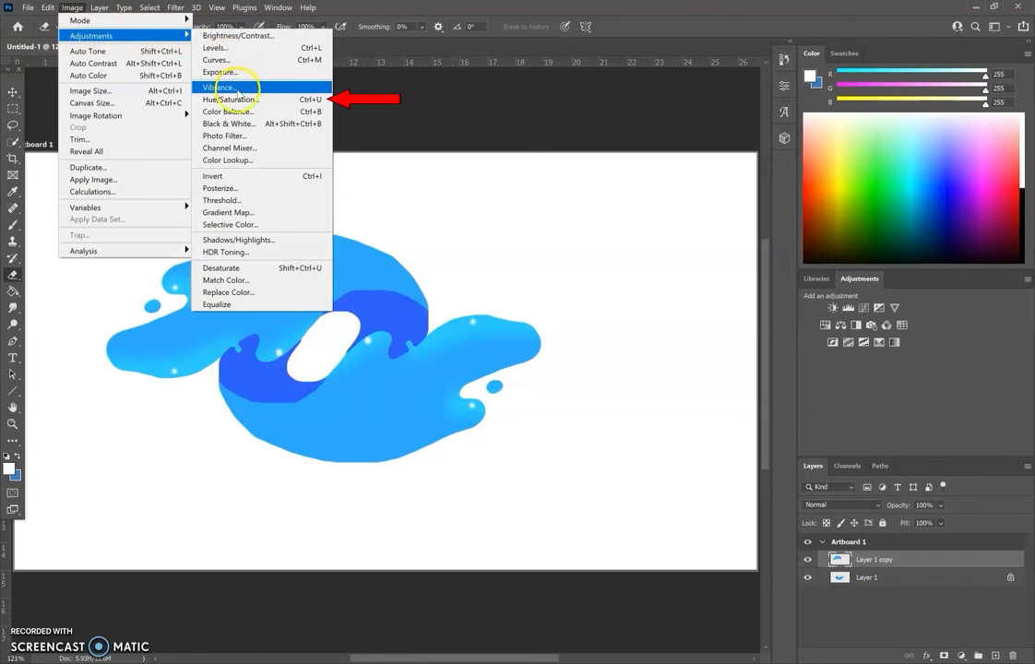
{"action": "left_click", "coordinate": [238, 100]}
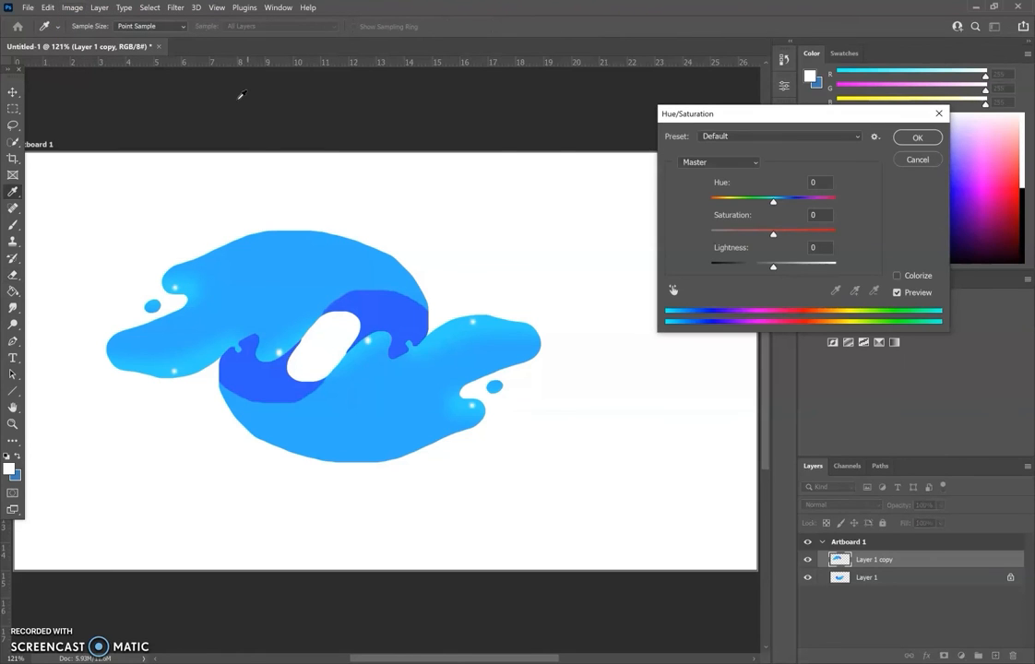
{"action": "left_click_drag", "start_coordinate": [719, 199], "coordinate": [828, 203]}
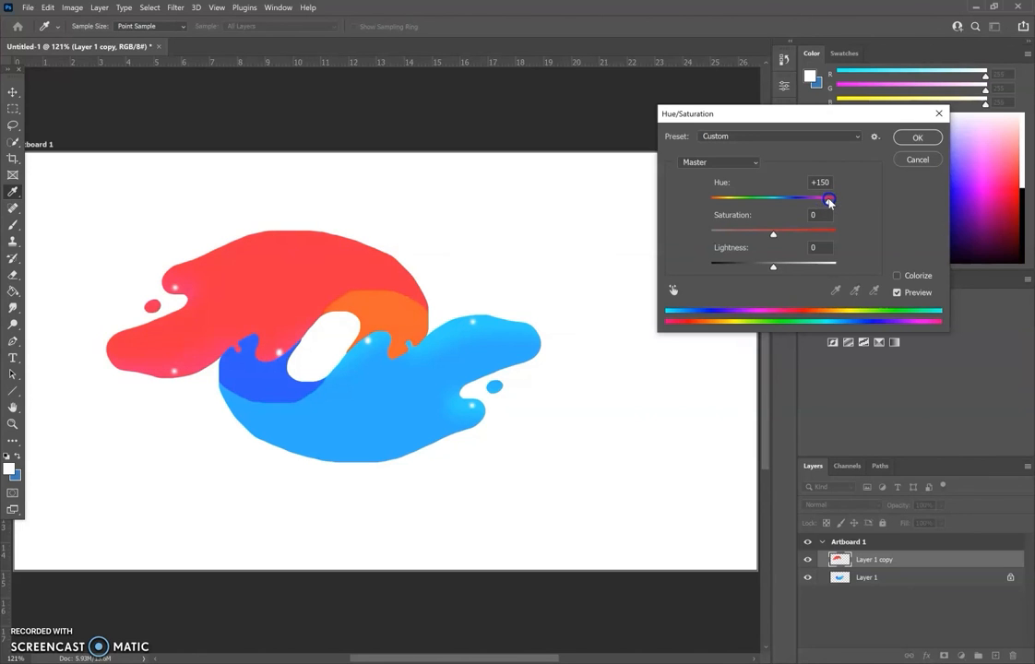
{"action": "left_click_drag", "start_coordinate": [832, 202], "coordinate": [832, 202]}
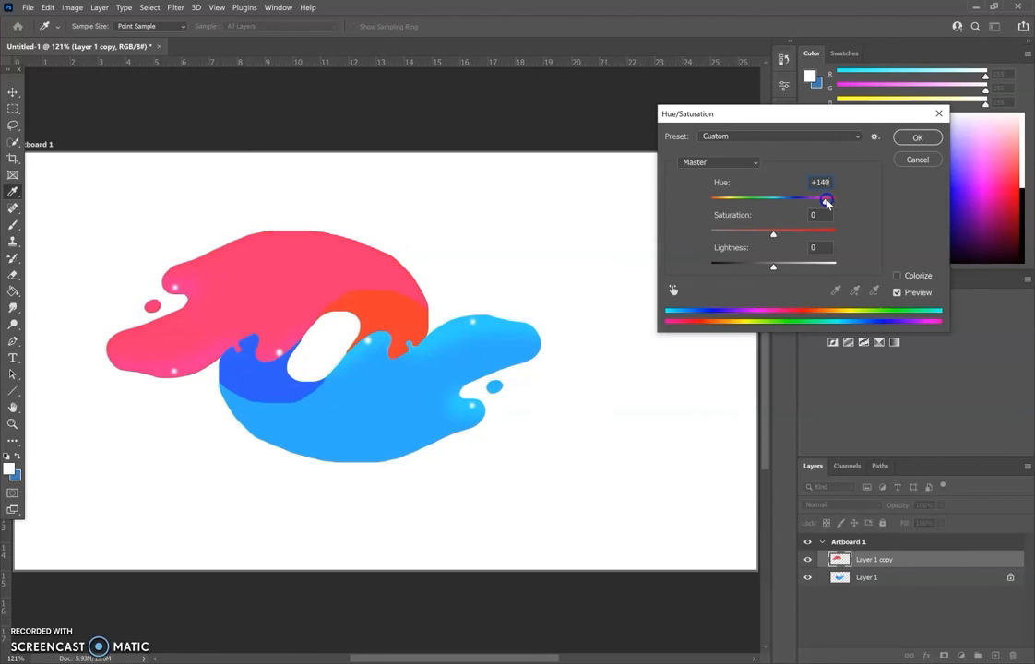
{"action": "left_click_drag", "start_coordinate": [829, 203], "coordinate": [836, 202]}
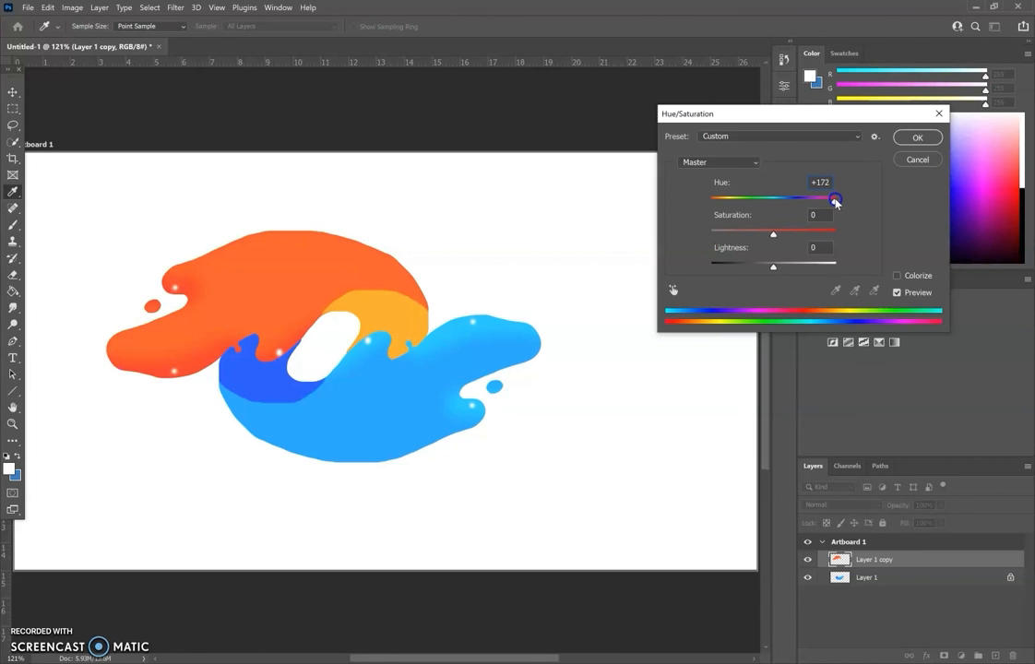
{"action": "left_click", "coordinate": [906, 140]}
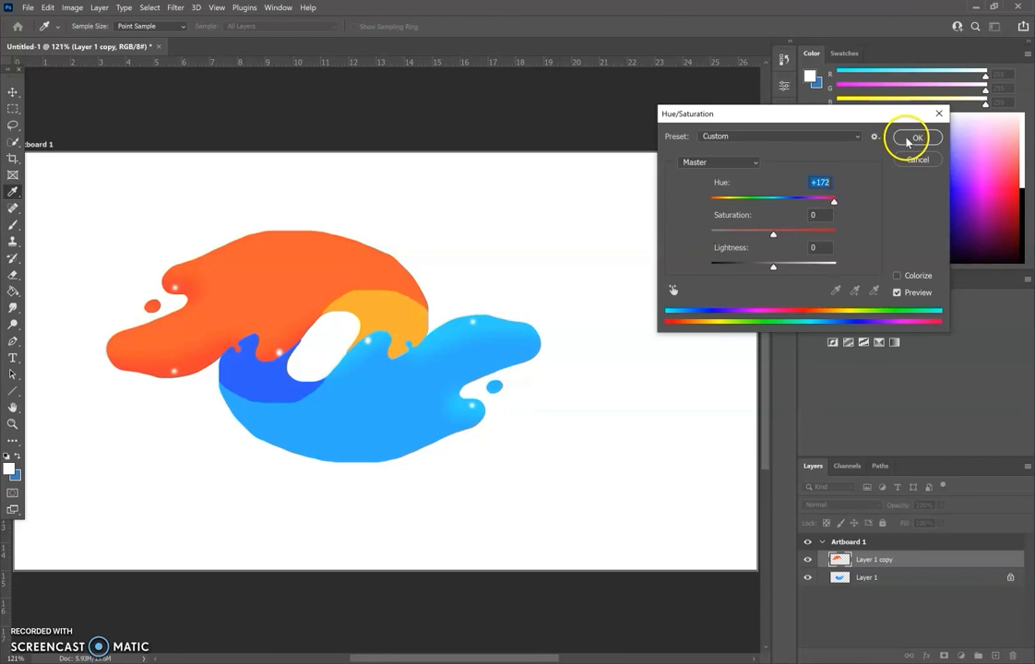
{"action": "key", "text": "e"}
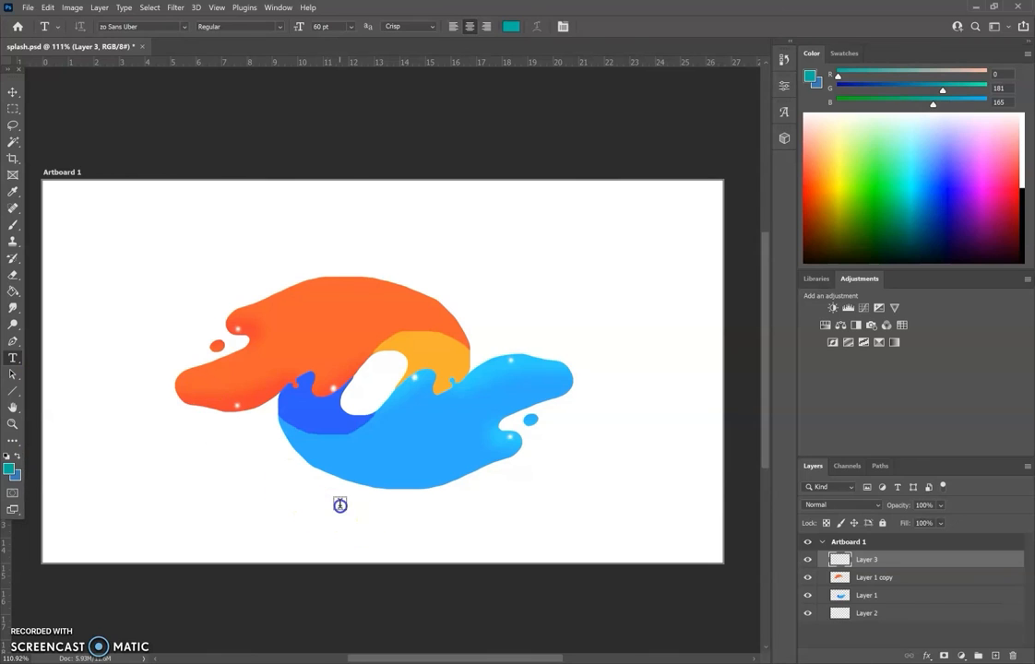
Add the text SPLASH in Azo Sans Uber below the artwork and set its size to 100 pt.
{"action": "left_click", "coordinate": [339, 505]}
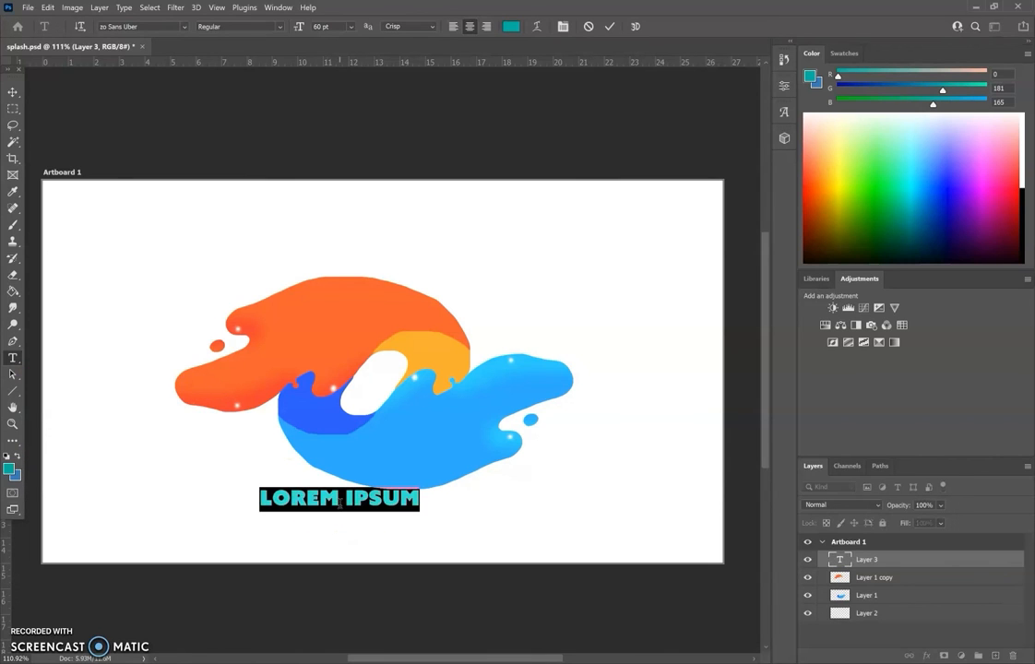
{"action": "type", "text": "S"}
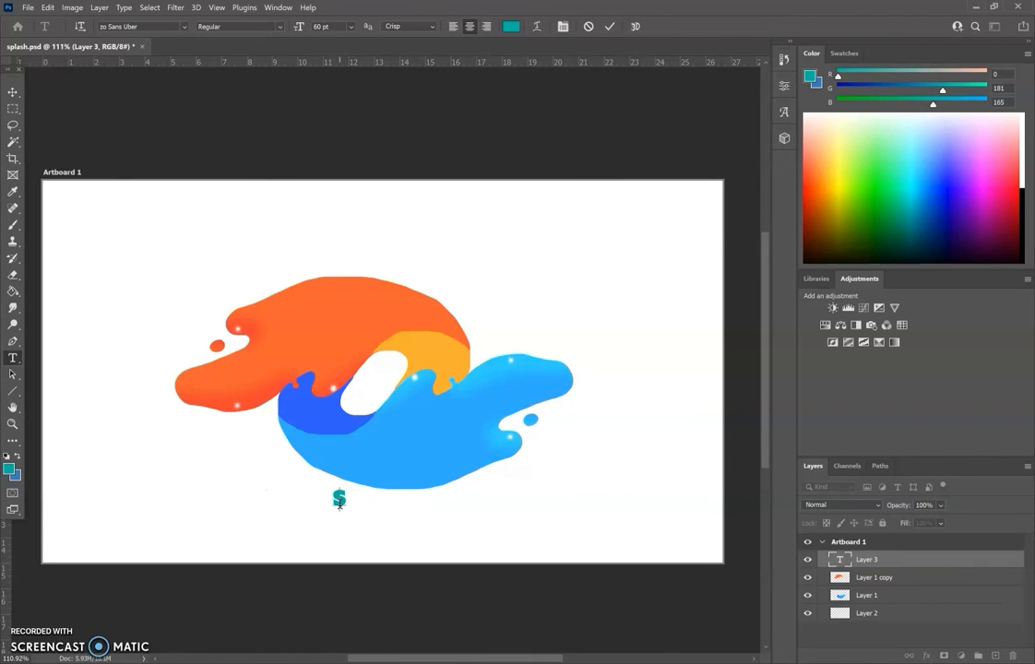
{"action": "type", "text": "PLASH"}
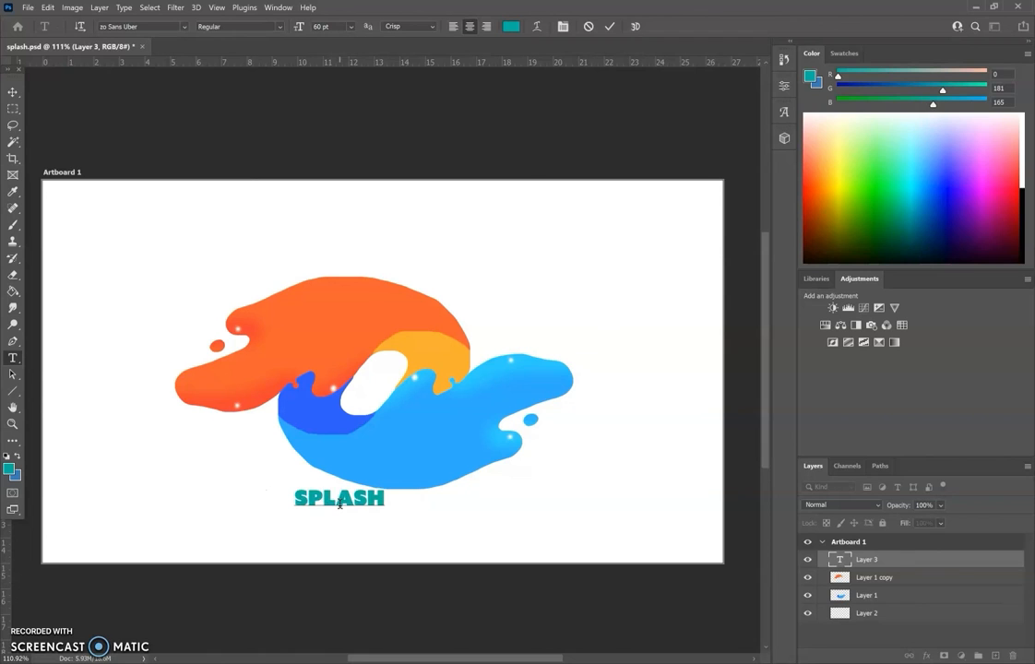
{"action": "left_click_drag", "start_coordinate": [294, 498], "coordinate": [395, 497]}
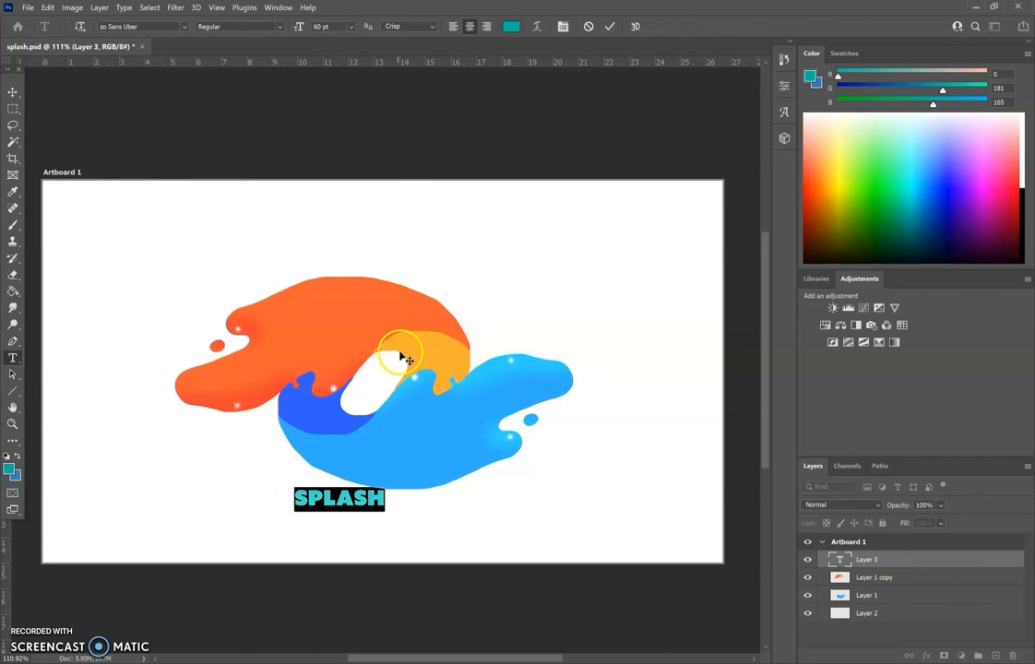
{"action": "left_click", "coordinate": [351, 27]}
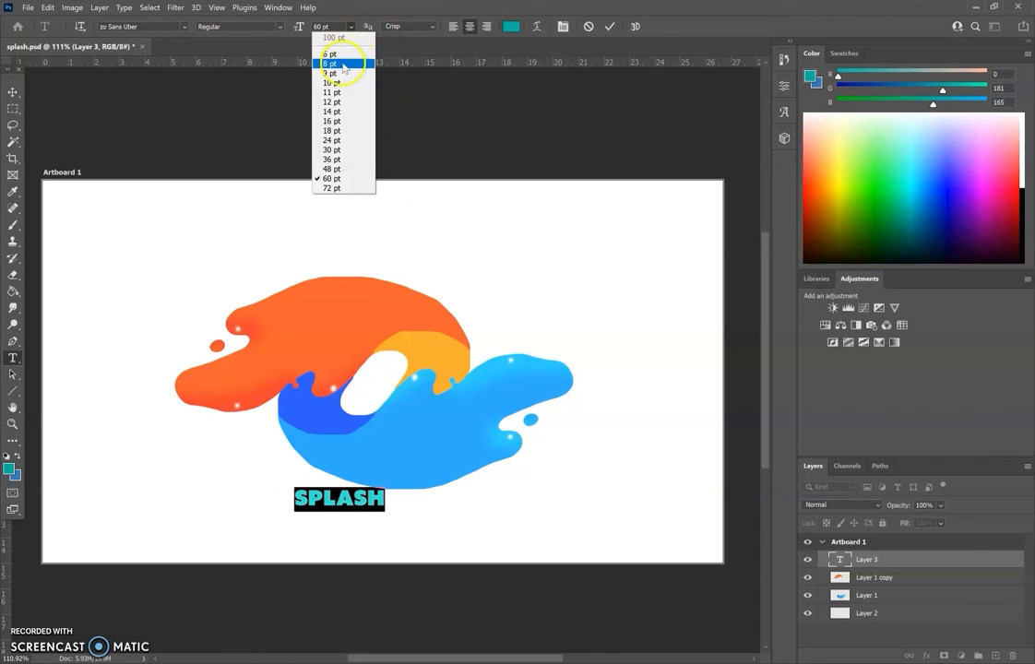
{"action": "left_click", "coordinate": [330, 26]}
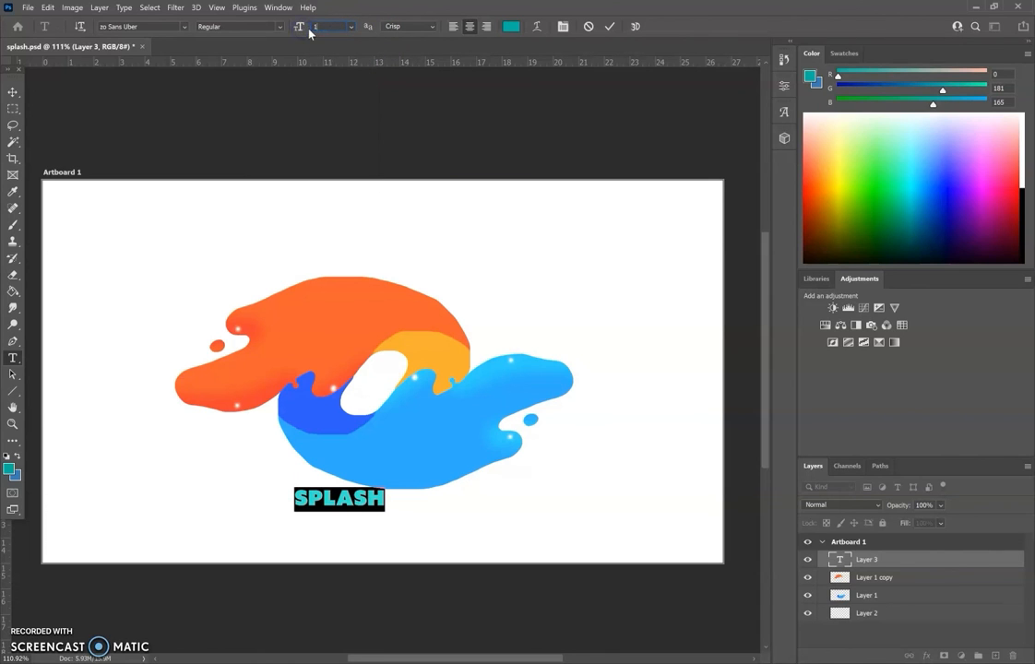
{"action": "key", "text": "Return"}
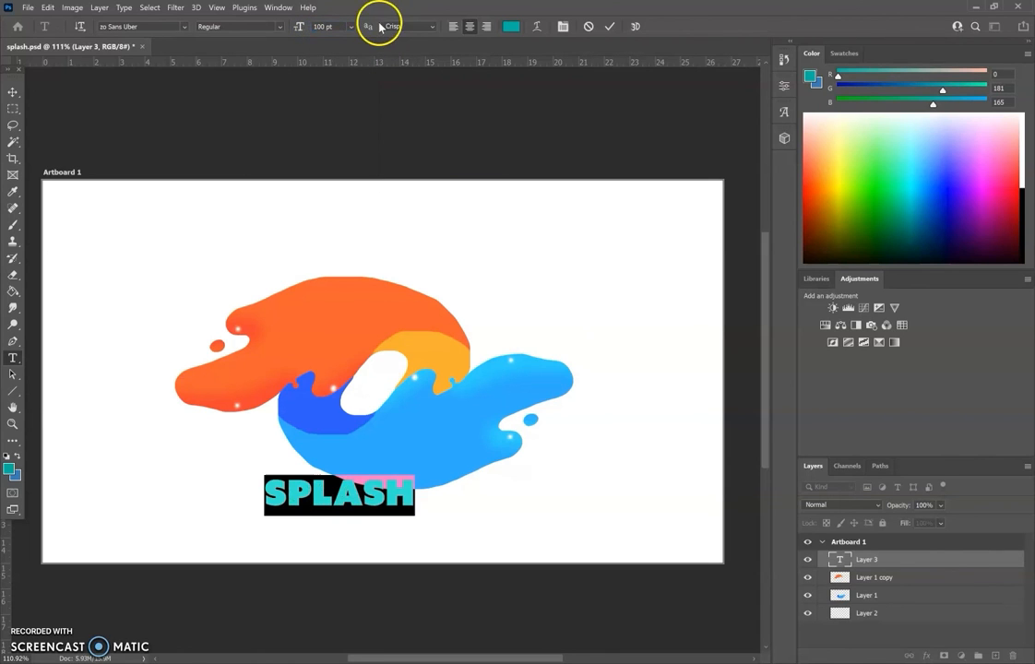
Color the SPLASH text black and move it just beneath the blue splash, centered under the artwork.
{"action": "left_click", "coordinate": [1022, 191]}
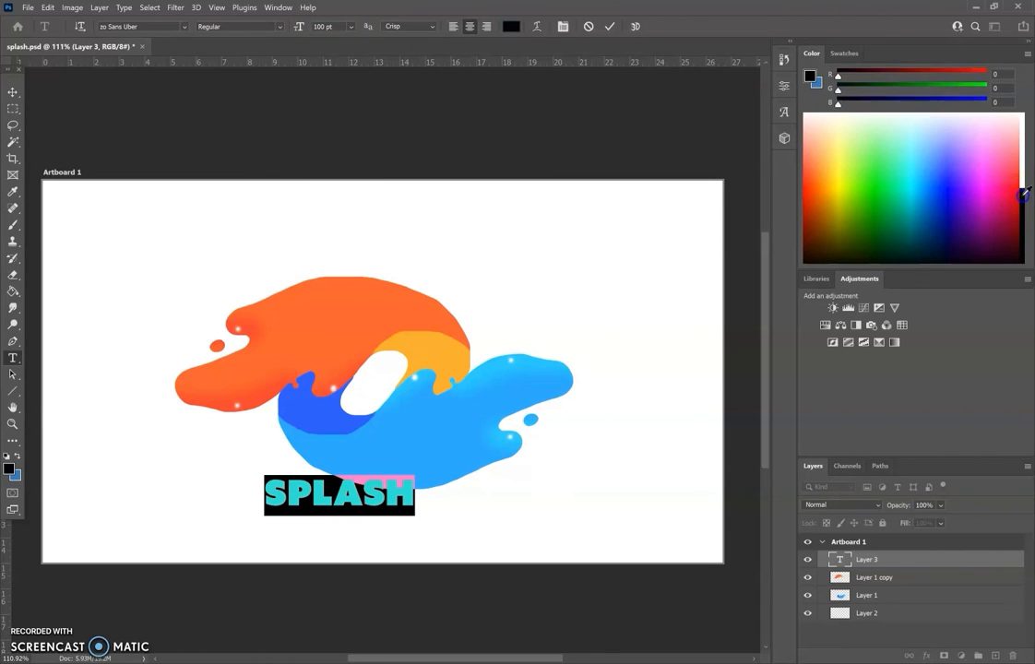
{"action": "left_click", "coordinate": [12, 93]}
{"action": "left_click_drag", "start_coordinate": [342, 504], "coordinate": [396, 518]}
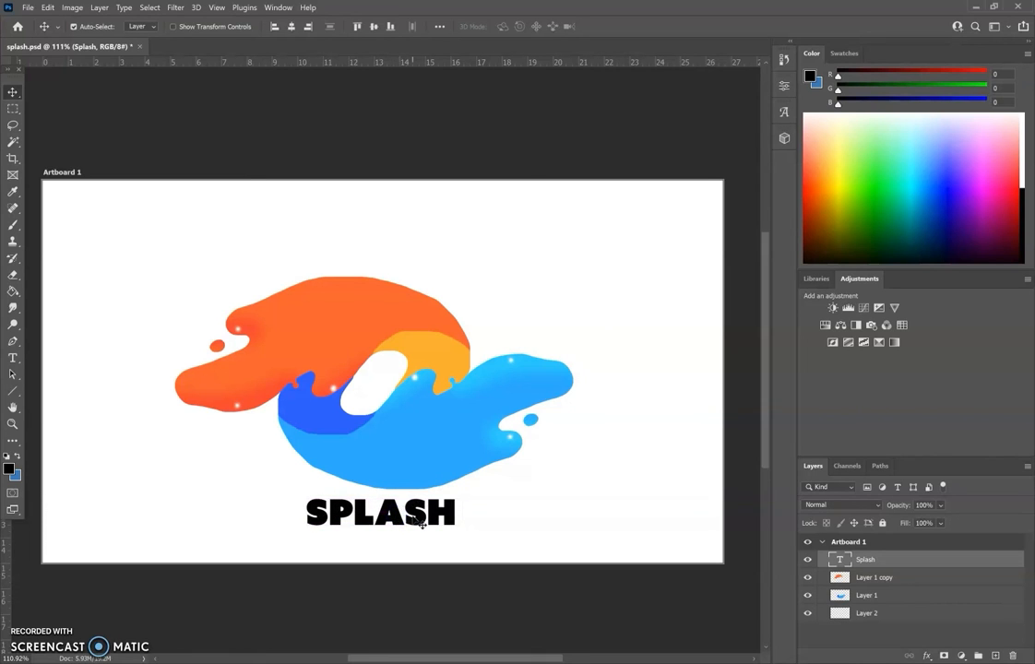
Add a second text layer reading MAKIN' WAVES over the middle of the artwork.
{"action": "left_click", "coordinate": [12, 359]}
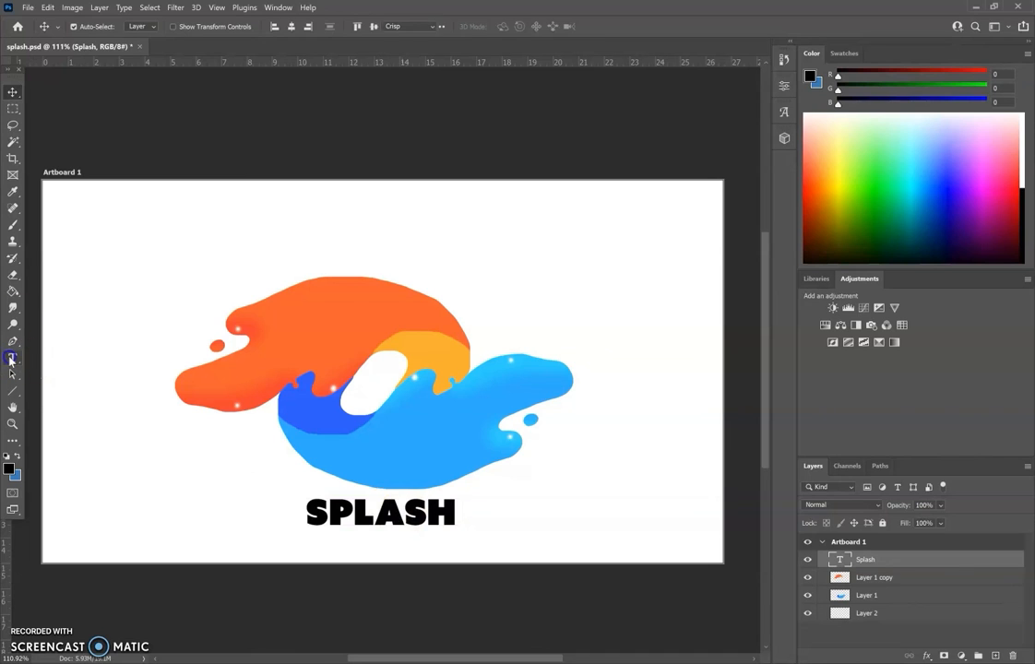
{"action": "left_click", "coordinate": [343, 400]}
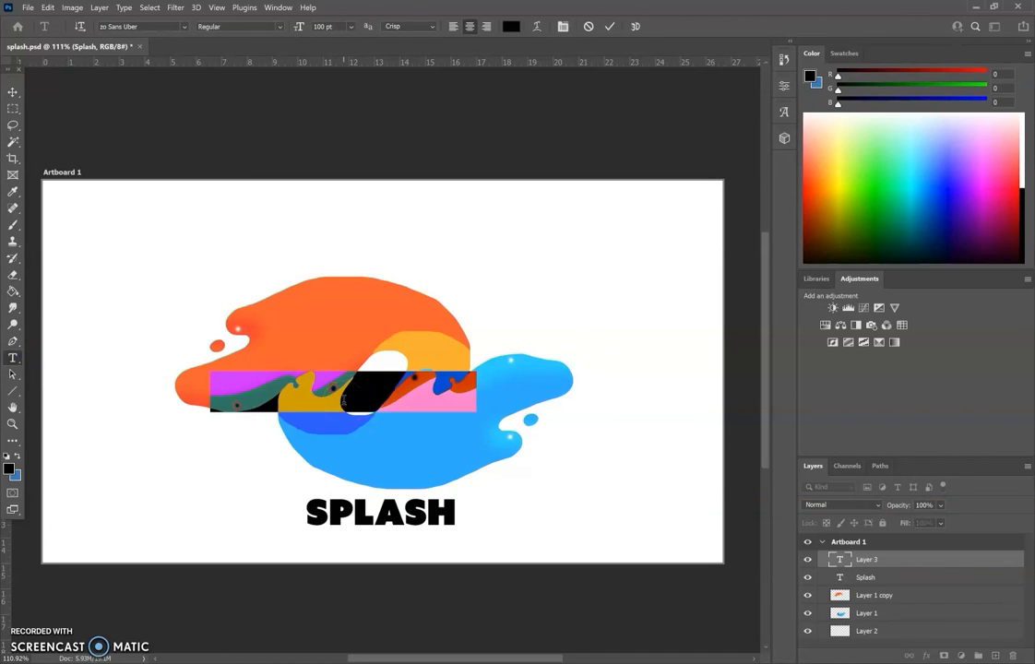
{"action": "type", "text": "M"}
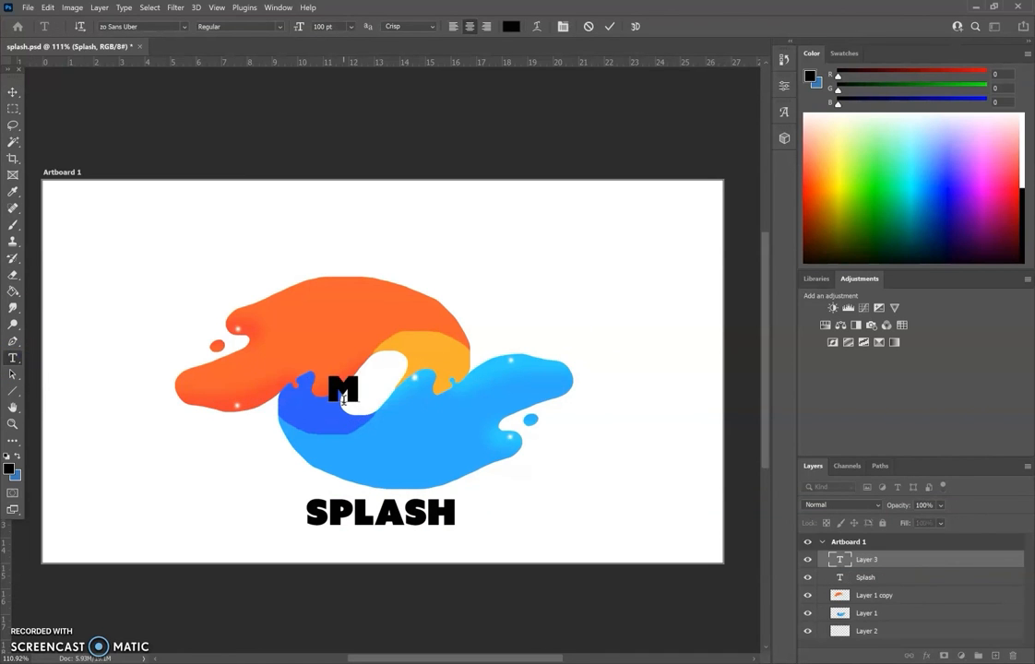
{"action": "type", "text": "AKIN' WAVES"}
Set the whole MAKIN' WAVES text to 48 pt and change its font to Bebas Kai.
{"action": "double_click", "coordinate": [371, 392]}
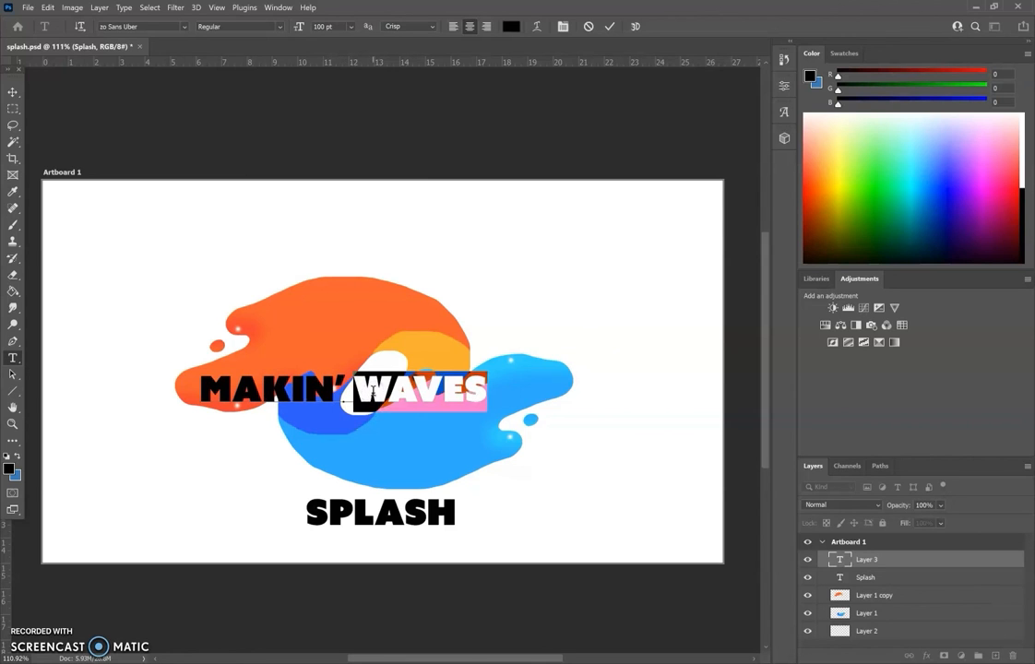
{"action": "triple_click", "coordinate": [449, 387]}
{"action": "left_click", "coordinate": [476, 389]}
{"action": "left_click_drag", "start_coordinate": [484, 387], "coordinate": [165, 386]}
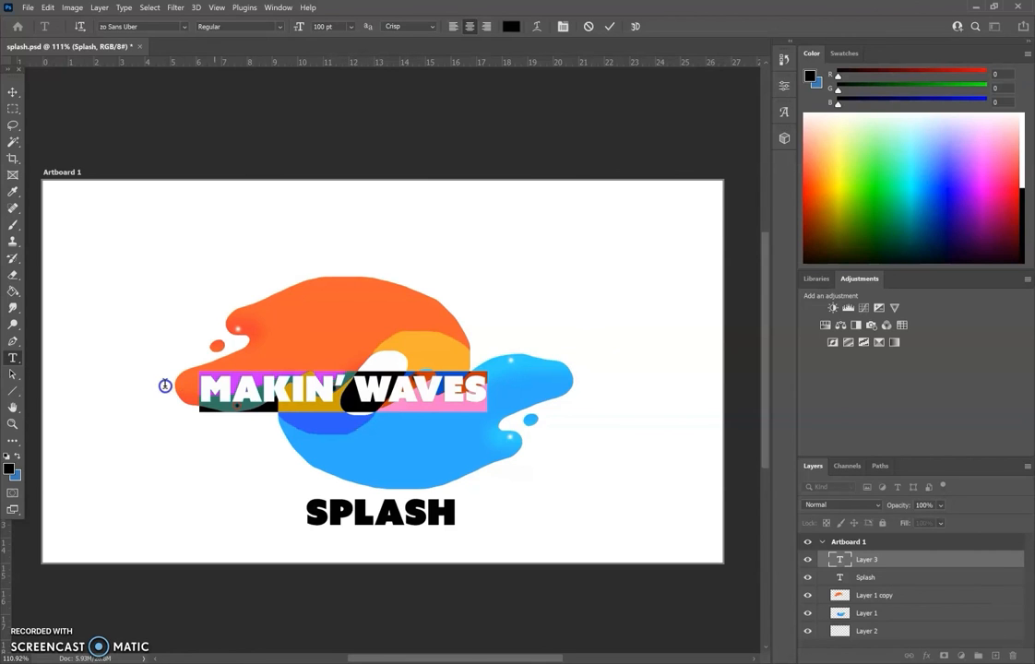
{"action": "left_click", "coordinate": [349, 27]}
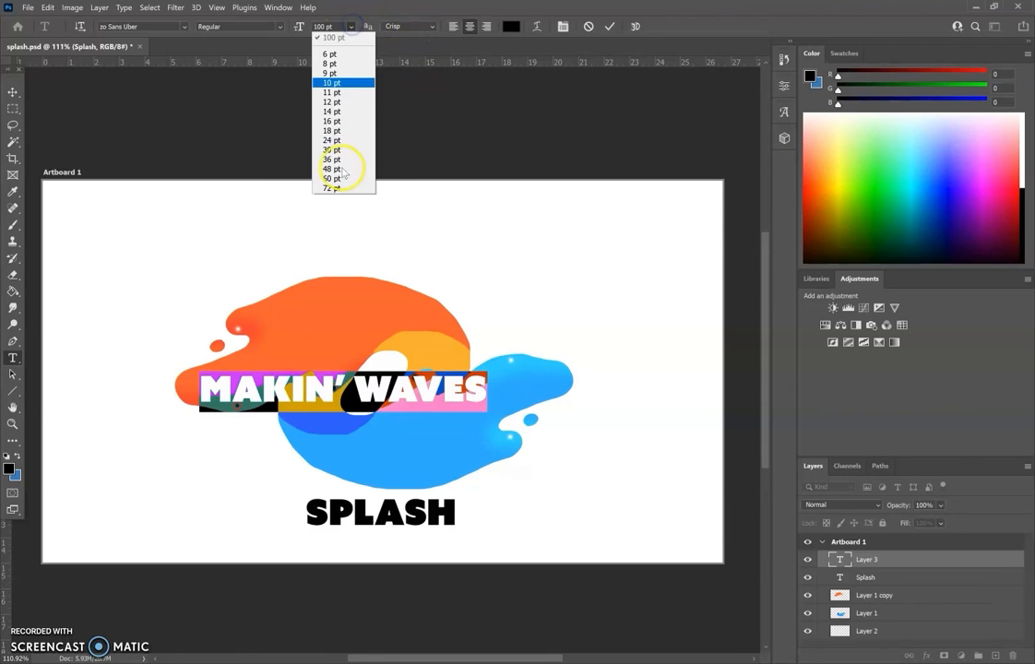
{"action": "left_click", "coordinate": [339, 169]}
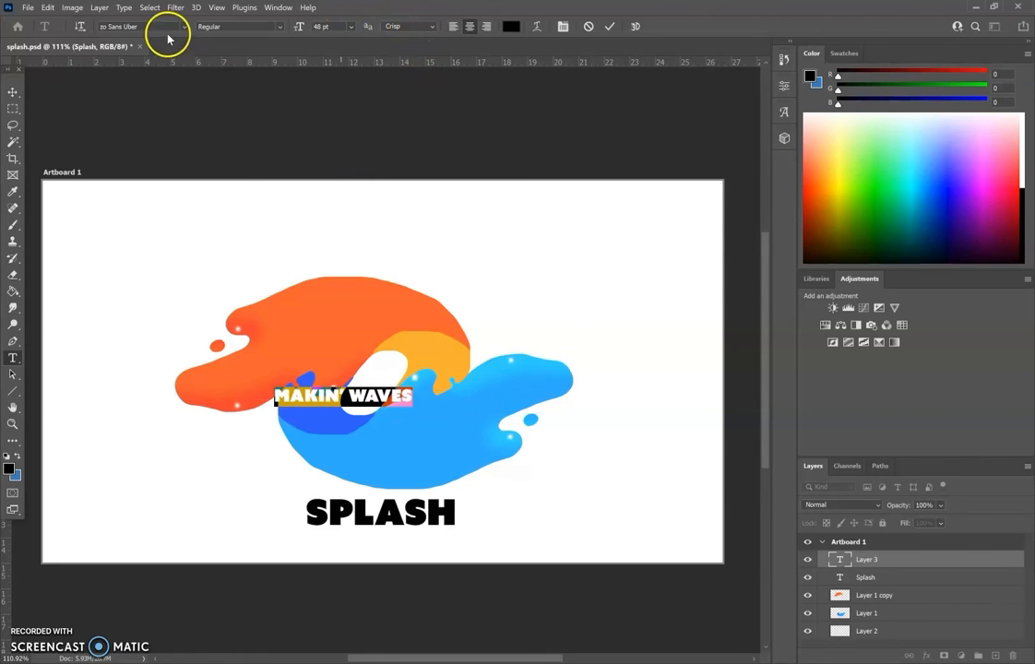
{"action": "left_click", "coordinate": [184, 28]}
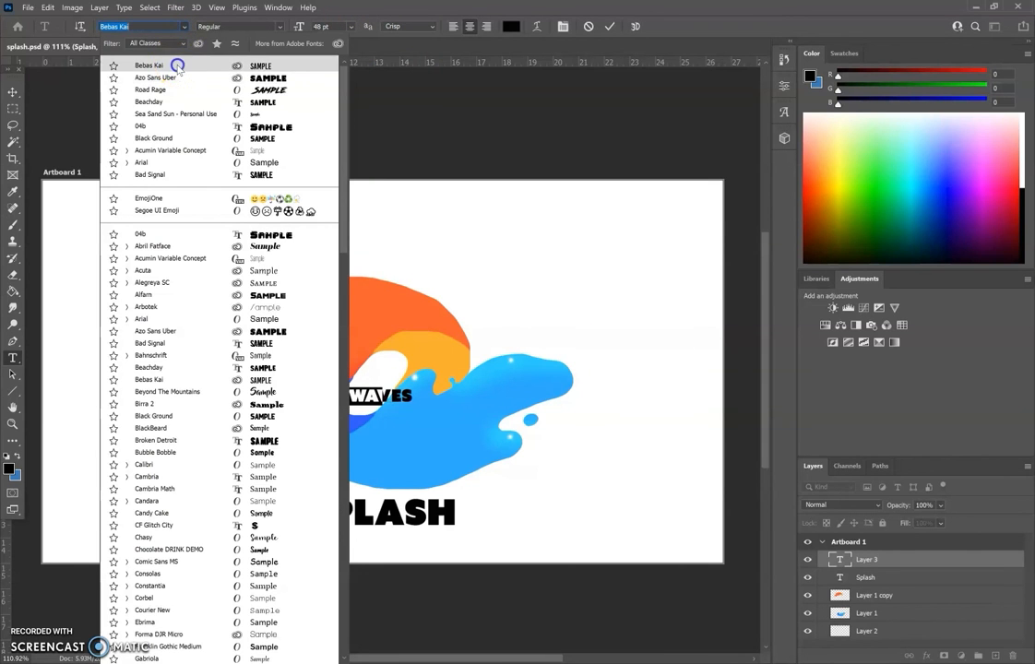
{"action": "left_click", "coordinate": [177, 65]}
Center MAKIN' WAVES beneath the SPLASH text, and shift both splashes and both text lines up together on the artboard.
{"action": "left_click", "coordinate": [12, 92]}
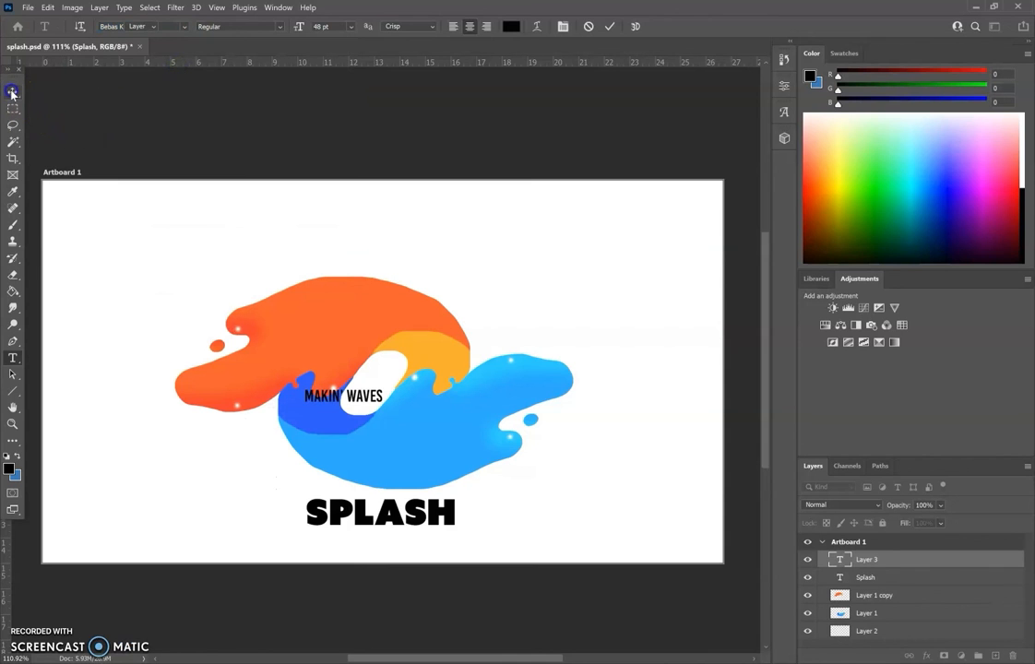
{"action": "left_click_drag", "start_coordinate": [358, 395], "coordinate": [400, 545]}
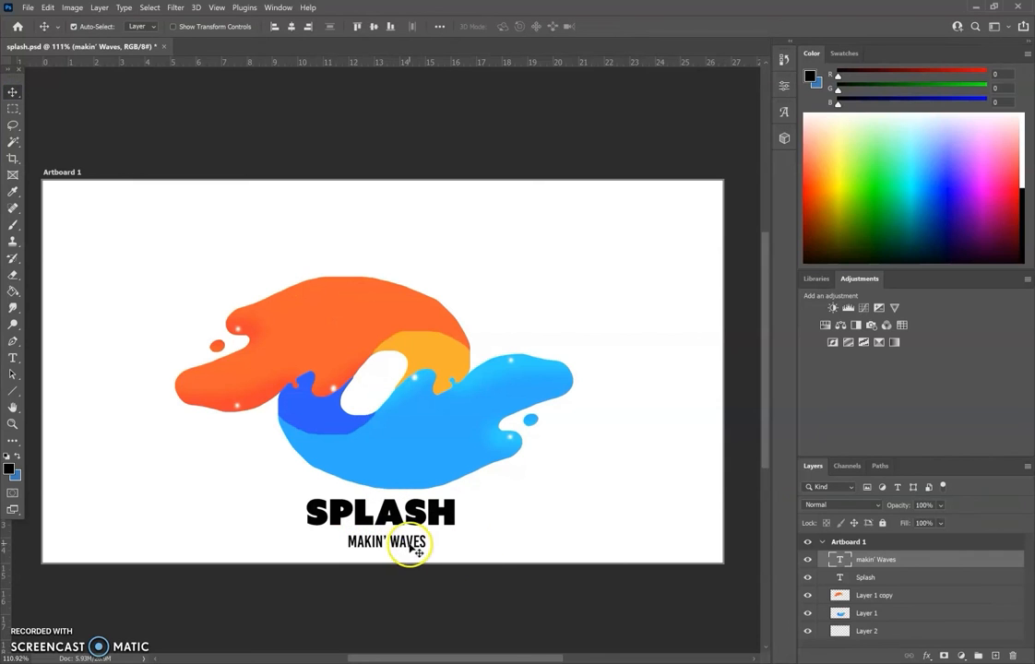
{"action": "left_click", "coordinate": [881, 613], "text": "shift"}
{"action": "left_click_drag", "start_coordinate": [382, 449], "coordinate": [378, 414]}
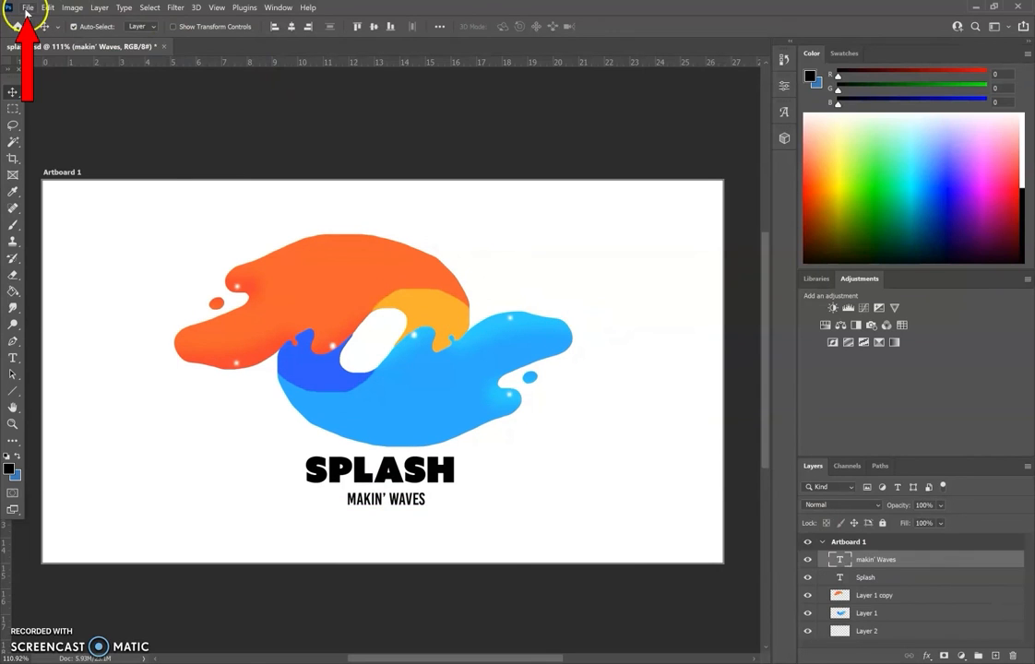
Save the document as splash.psd in Photoshop format in the Week 1 folder, replacing the existing file.
{"action": "left_click", "coordinate": [28, 8]}
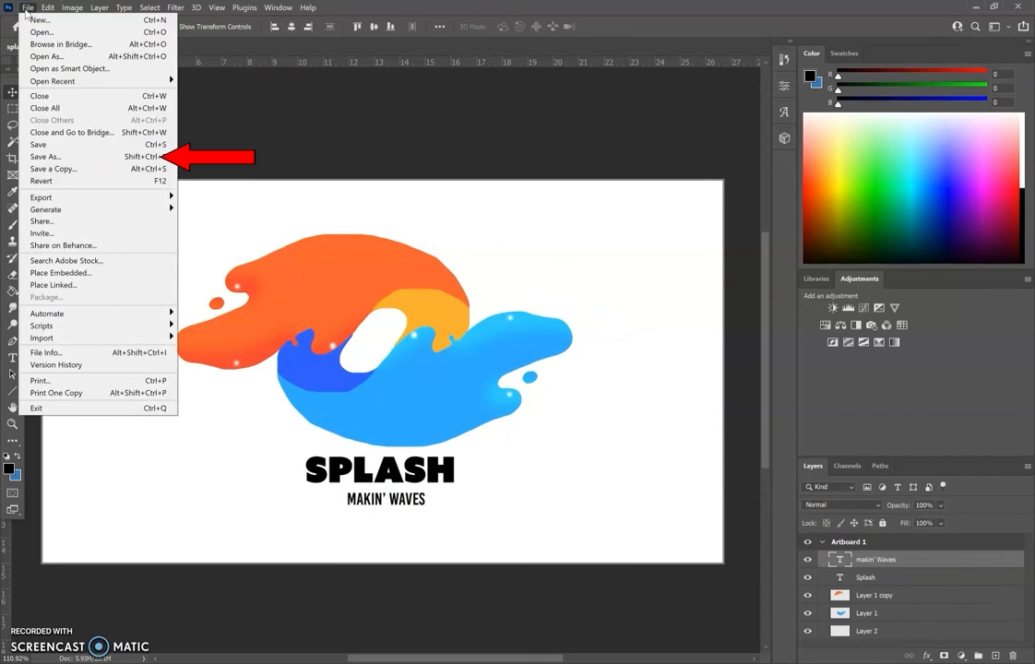
{"action": "left_click", "coordinate": [60, 158]}
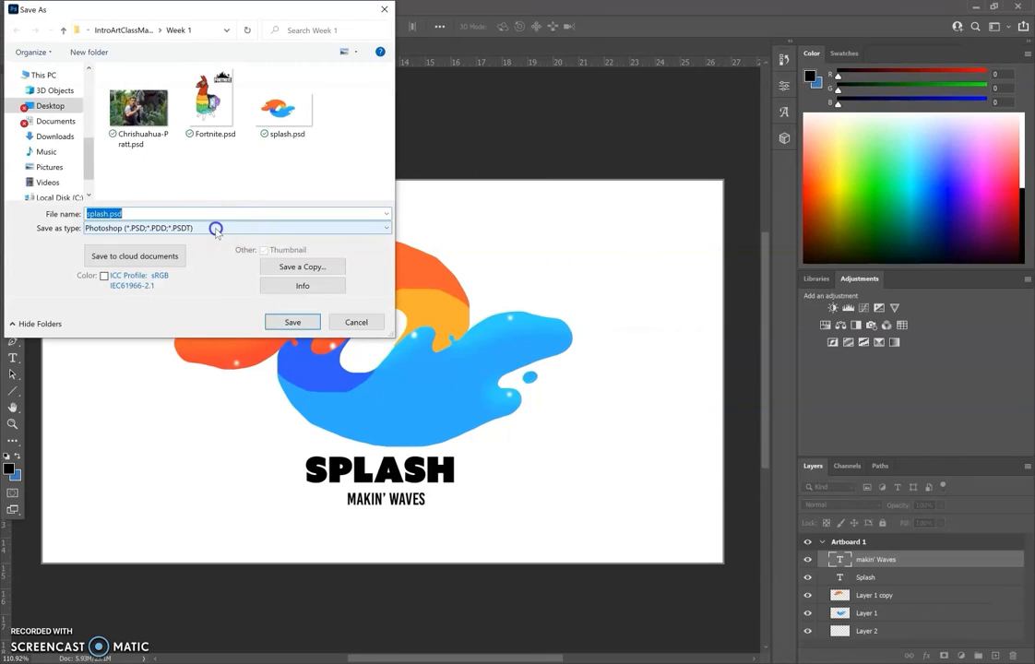
{"action": "left_click", "coordinate": [216, 229]}
{"action": "left_click", "coordinate": [217, 231]}
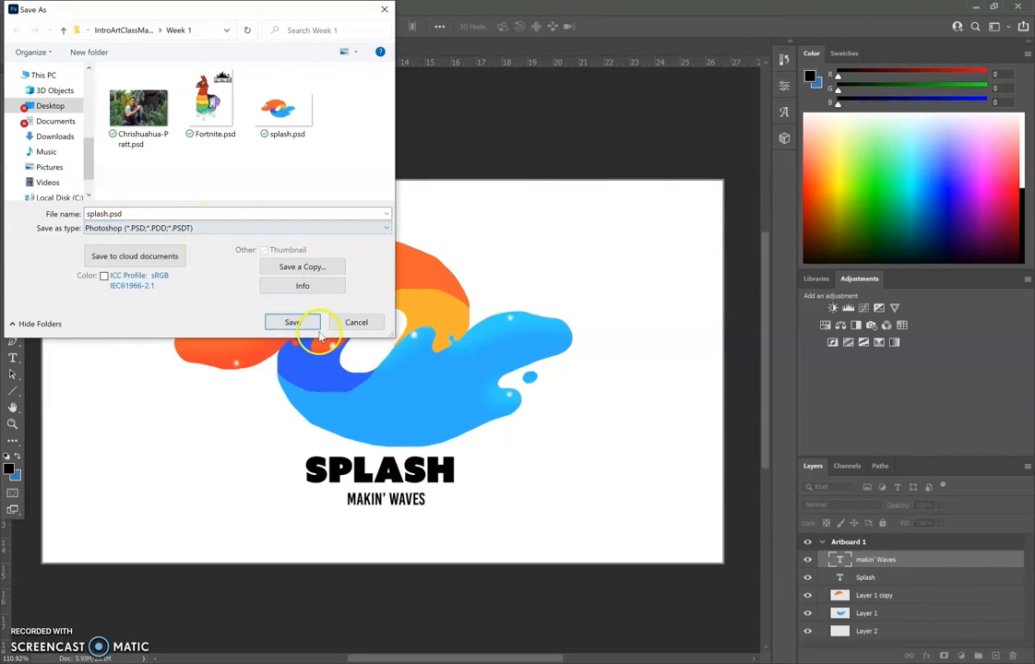
{"action": "left_click", "coordinate": [293, 321]}
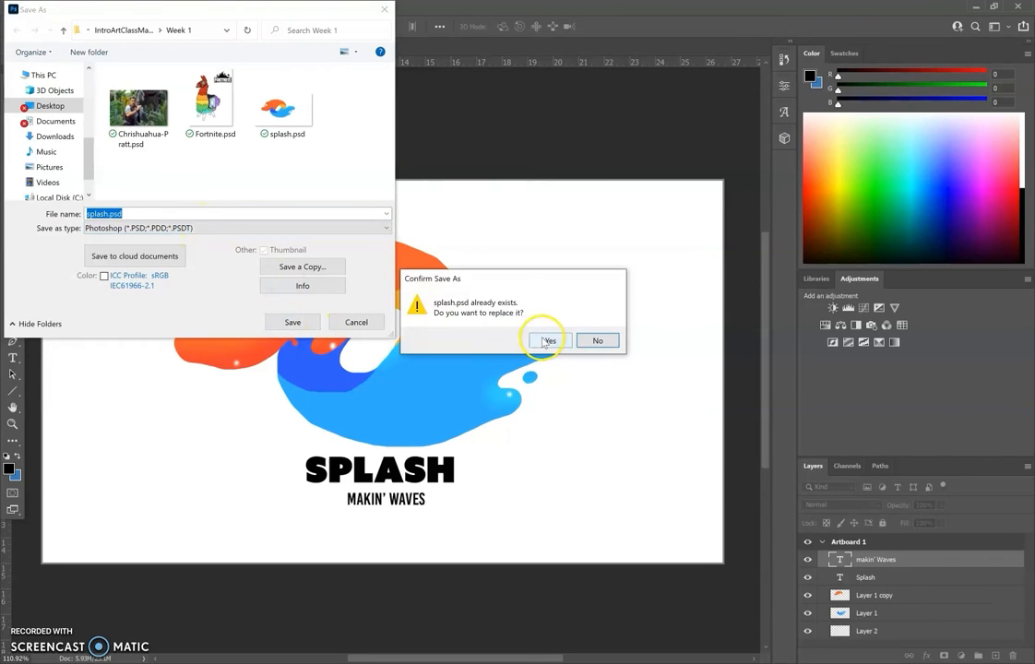
{"action": "left_click", "coordinate": [547, 340]}
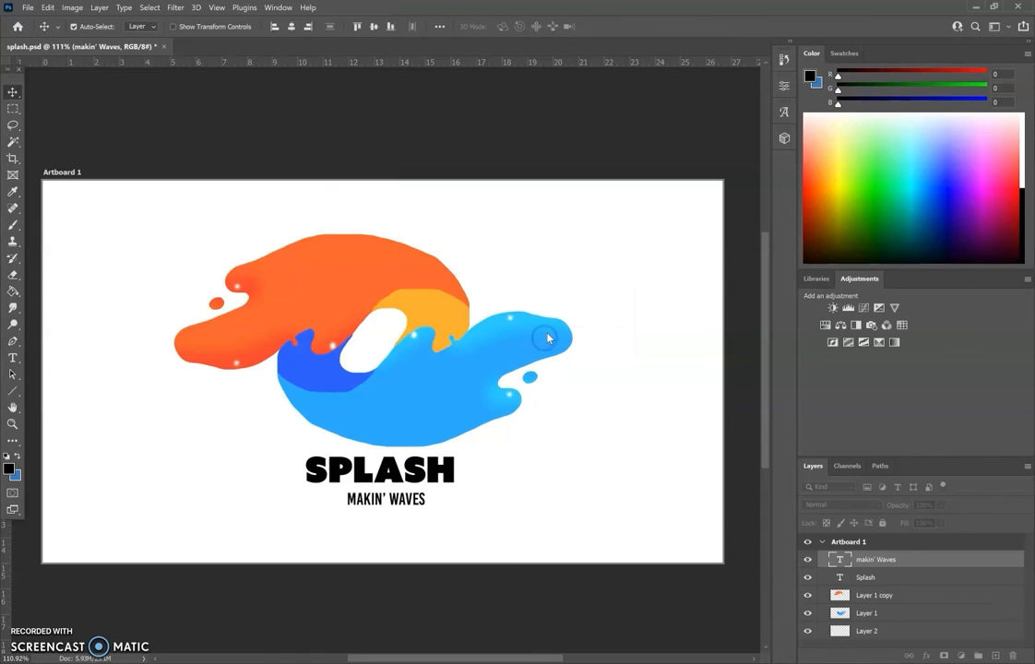